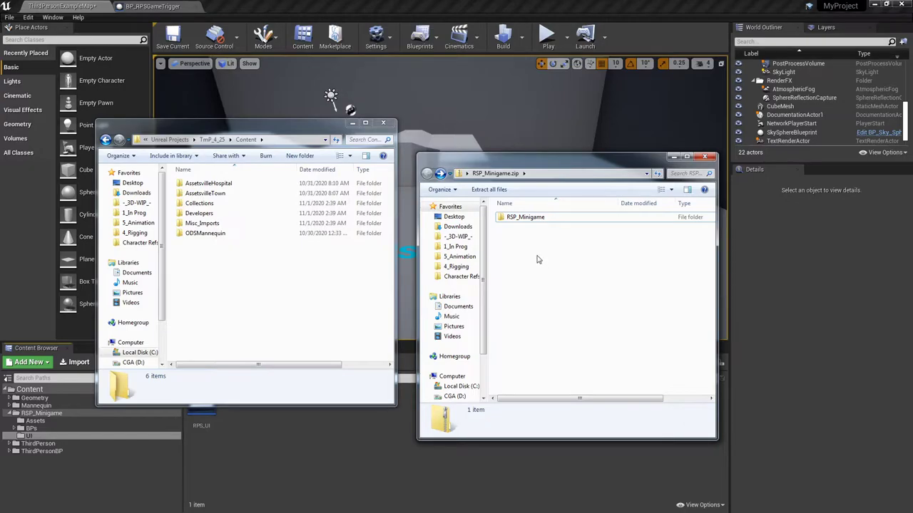
Step: Inspect the UI and BPs subfolders of RSP_Minigame inside the zip archive
double_click(525, 218)
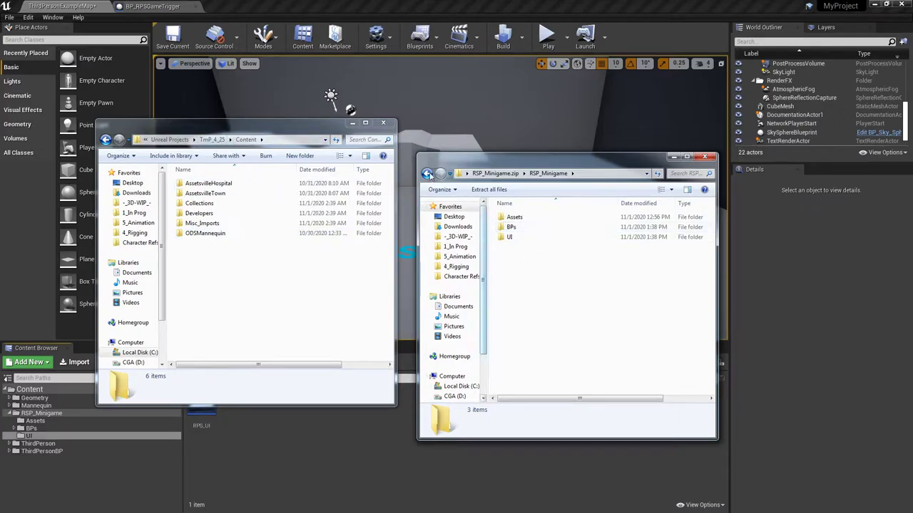
double_click(514, 237)
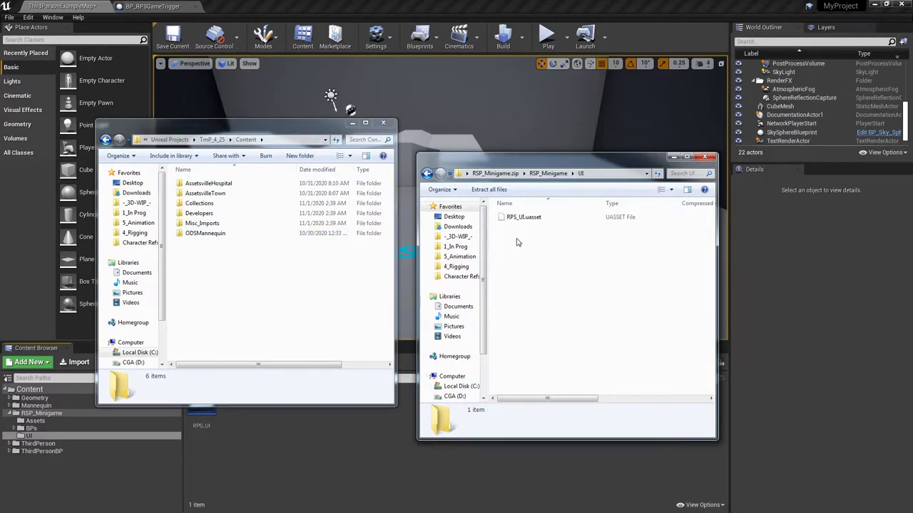
left_click(426, 174)
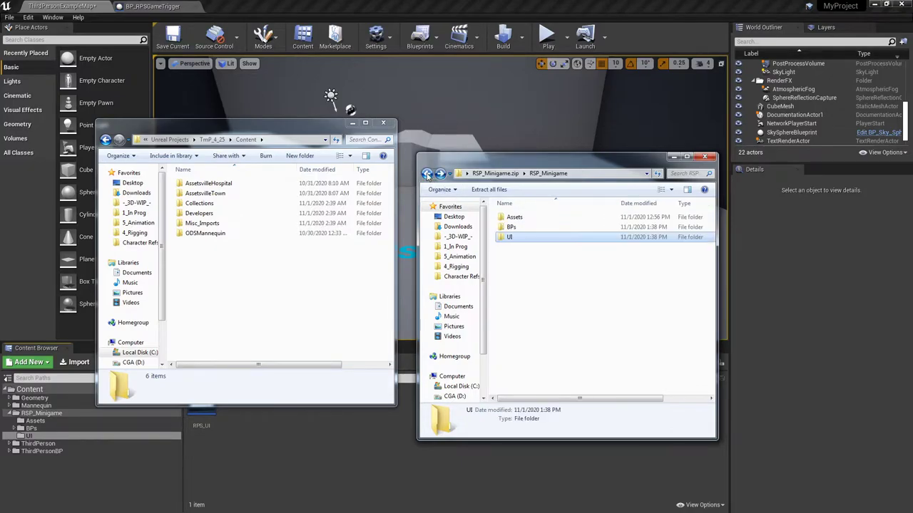
double_click(519, 228)
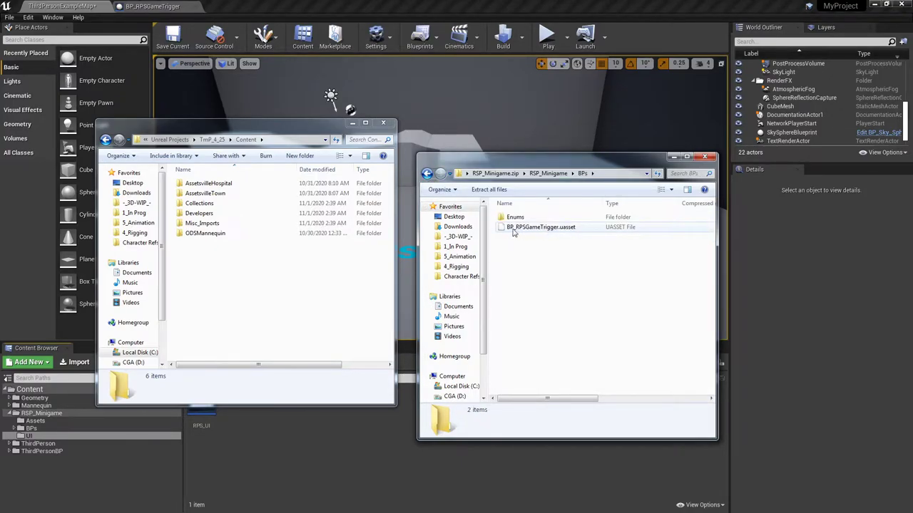
left_click(426, 174)
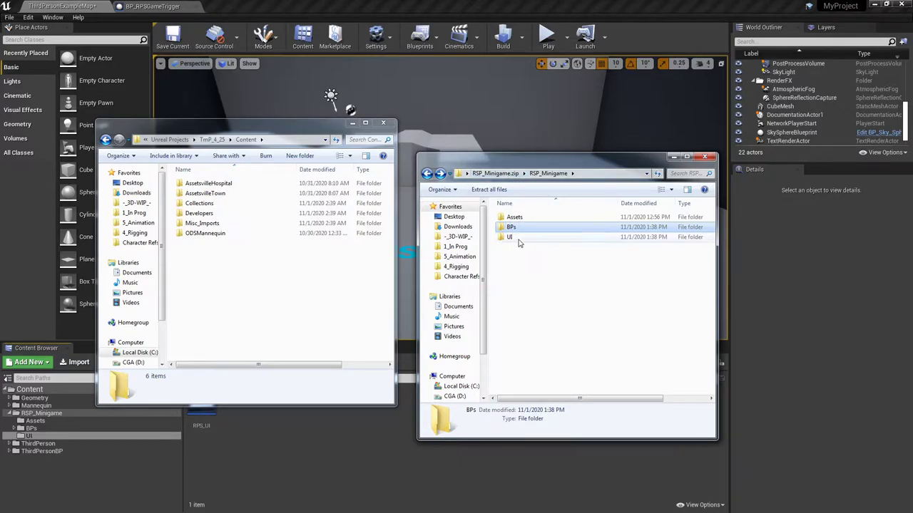
key("BackSpace")
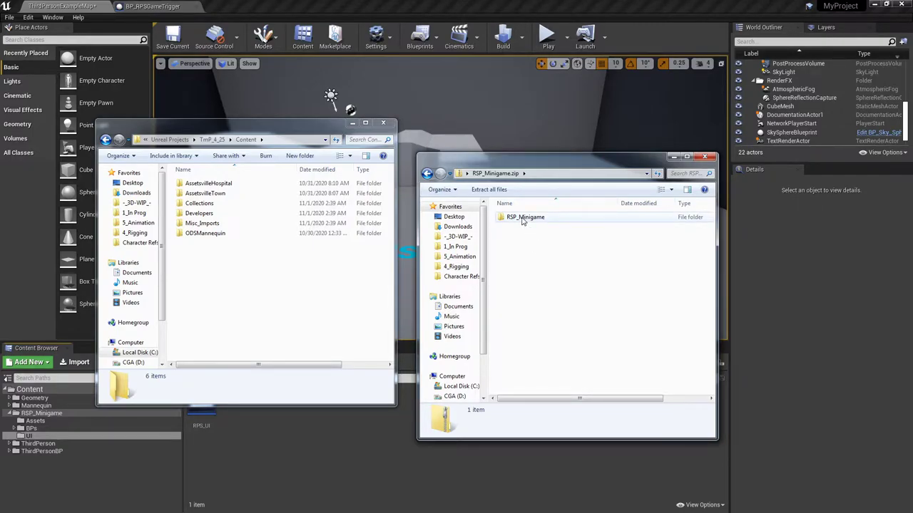
Step: Copy the RSP_Minigame folder into the project's Content folder and return to Unreal
left_click_drag(523, 220, 264, 260)
left_click(231, 270)
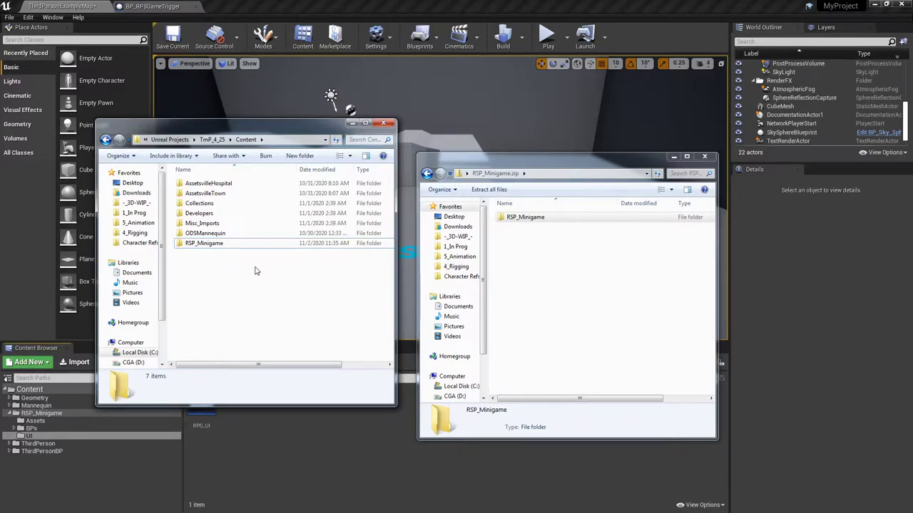
left_click(76, 474)
Step: Open RPS_UI from RSP_Minigame > UI and view its Event Graph
left_click(56, 412)
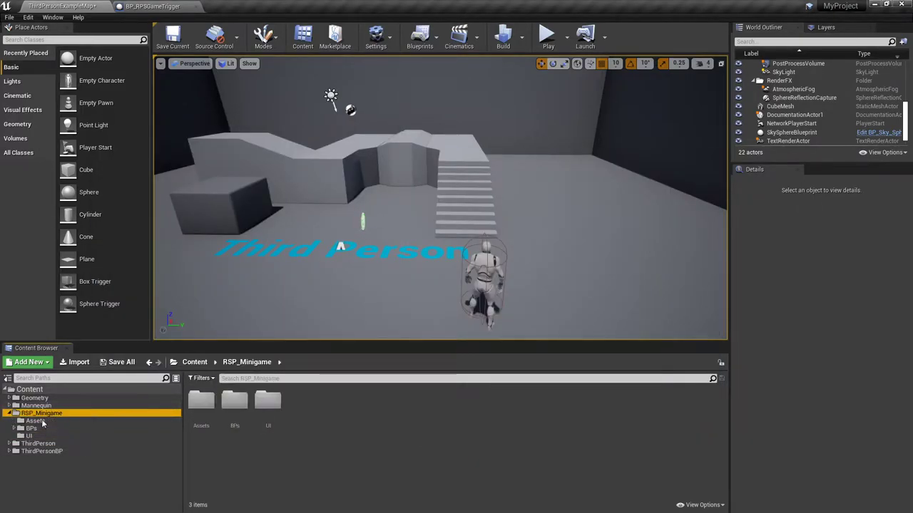
left_click(36, 422)
left_click(31, 429)
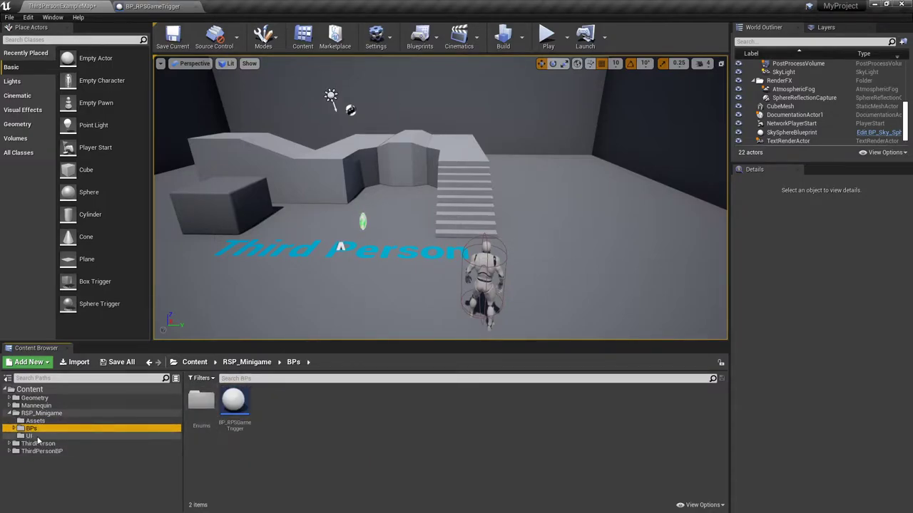
left_click(30, 435)
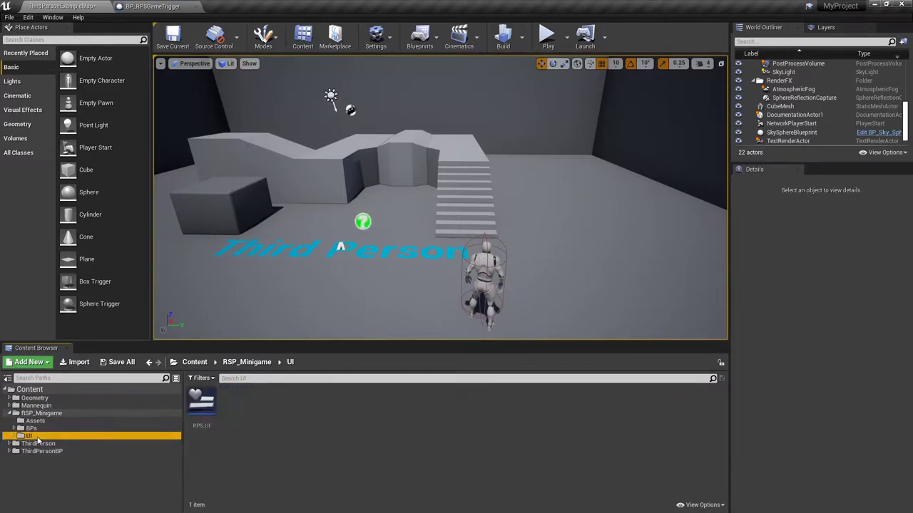
double_click(207, 414)
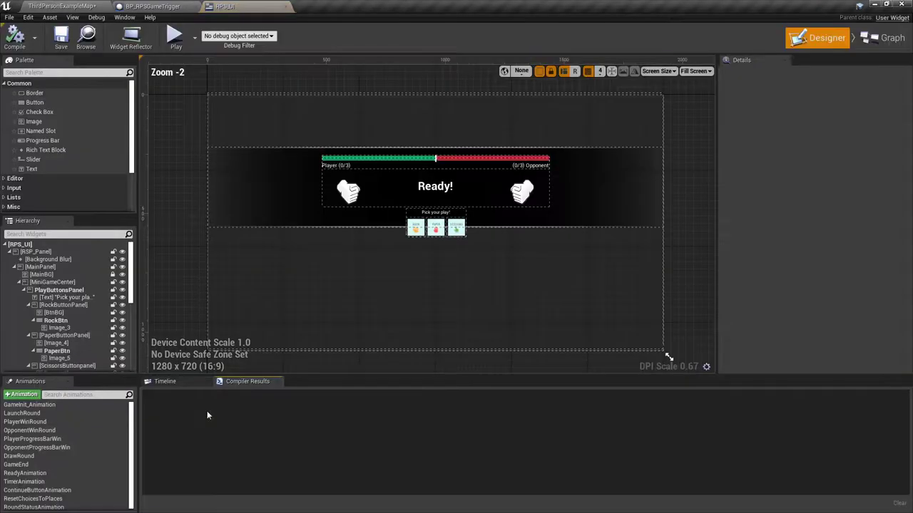
left_click(888, 38)
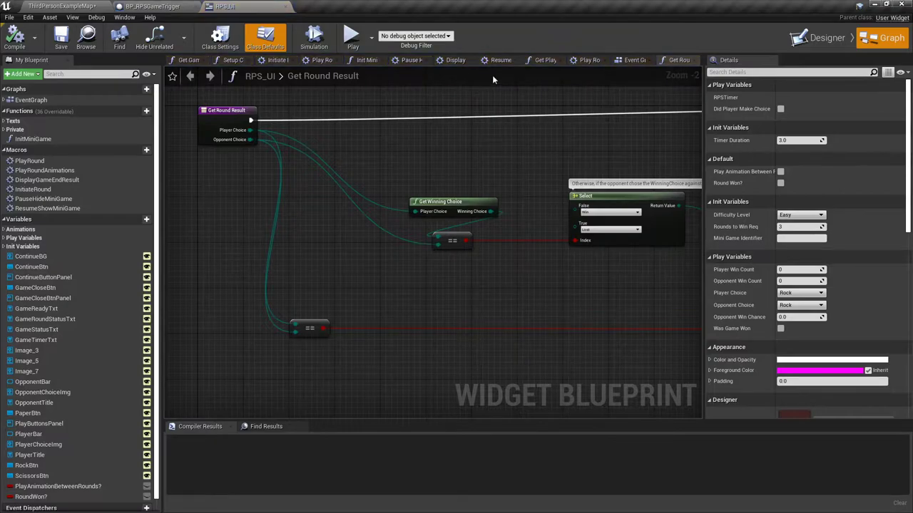
left_click(637, 60)
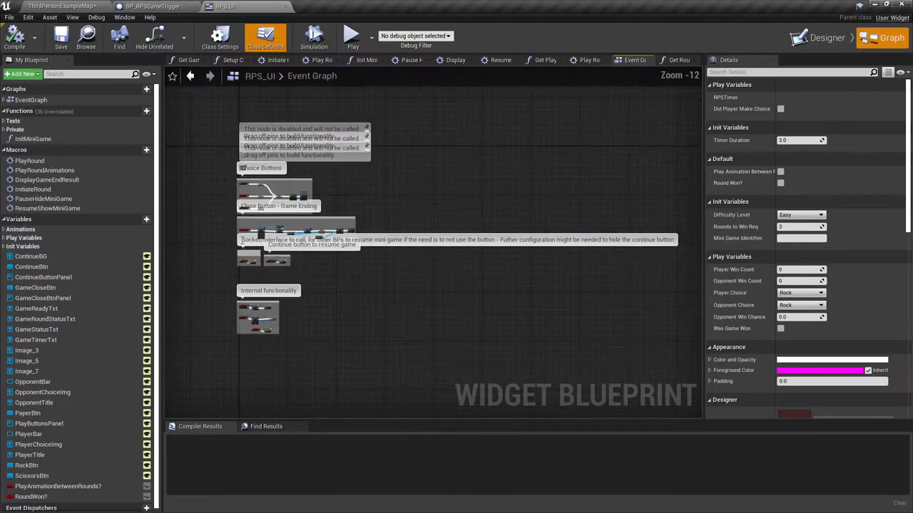
scroll(187, 226, "up", 2)
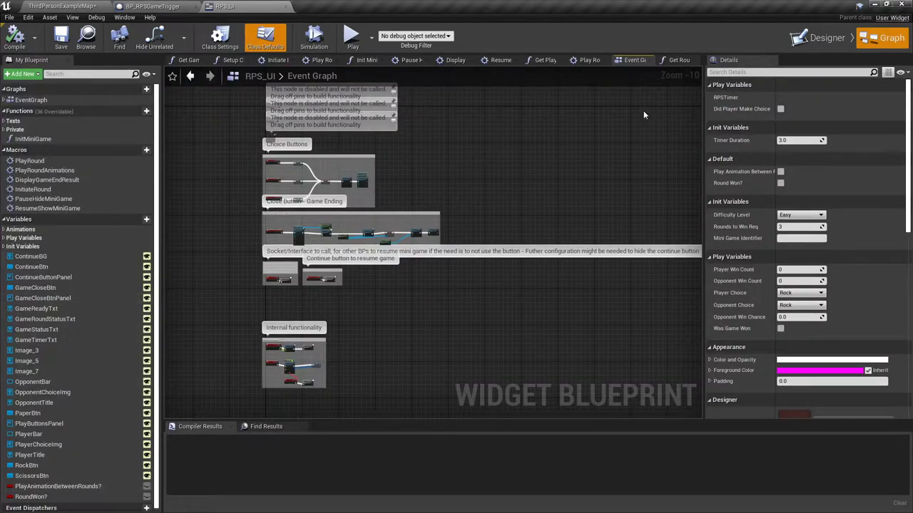
Step: Drag BP_RPSGameTrigger from the BPs folder into the level near the text, leaving Difficulty on Easy
left_click(81, 5)
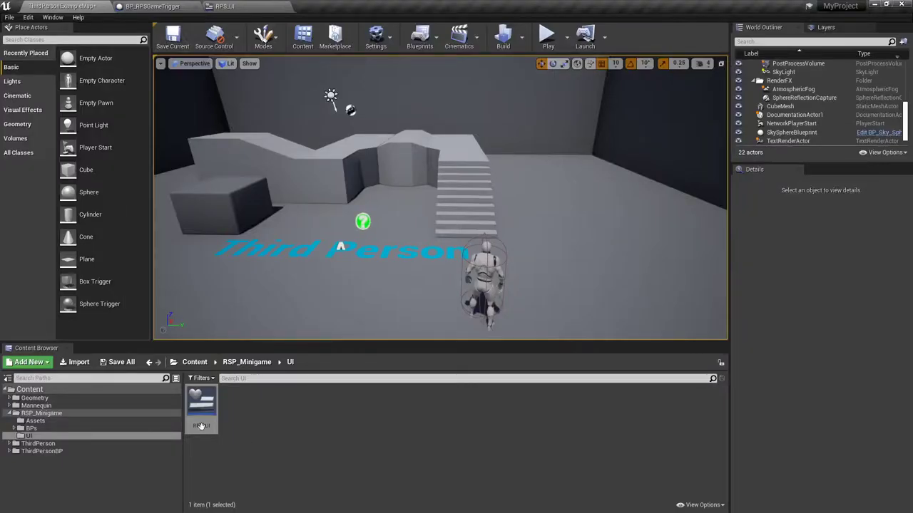
left_click(40, 430)
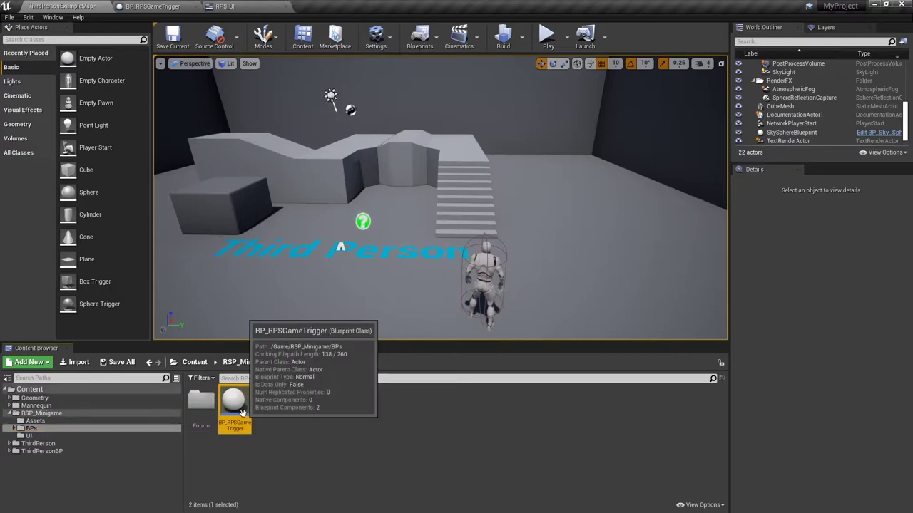
left_click_drag(235, 407, 344, 262)
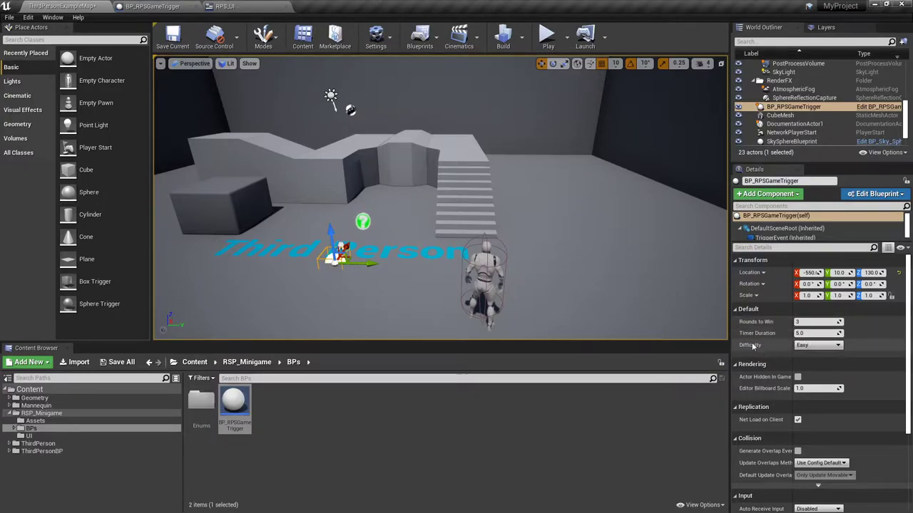
left_click(816, 345)
left_click(802, 353)
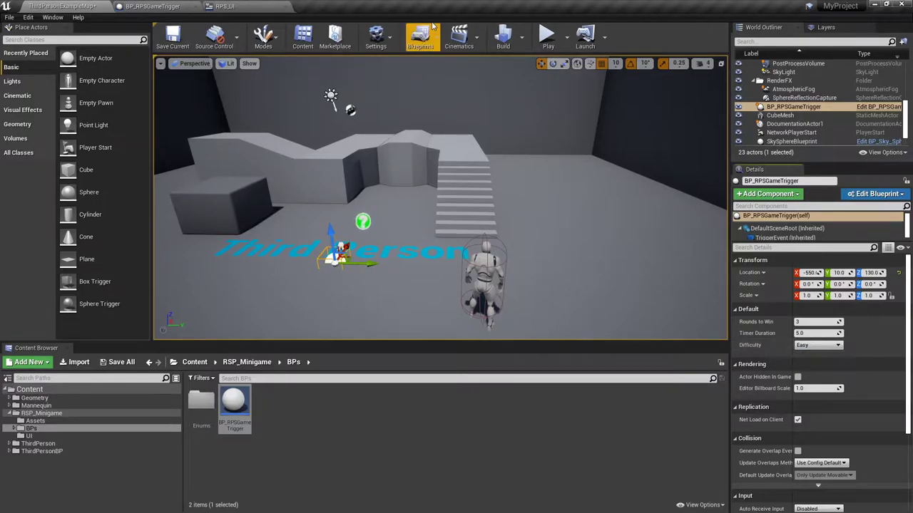
Step: Start Play and walk the character into the minigame trigger
left_click(549, 46)
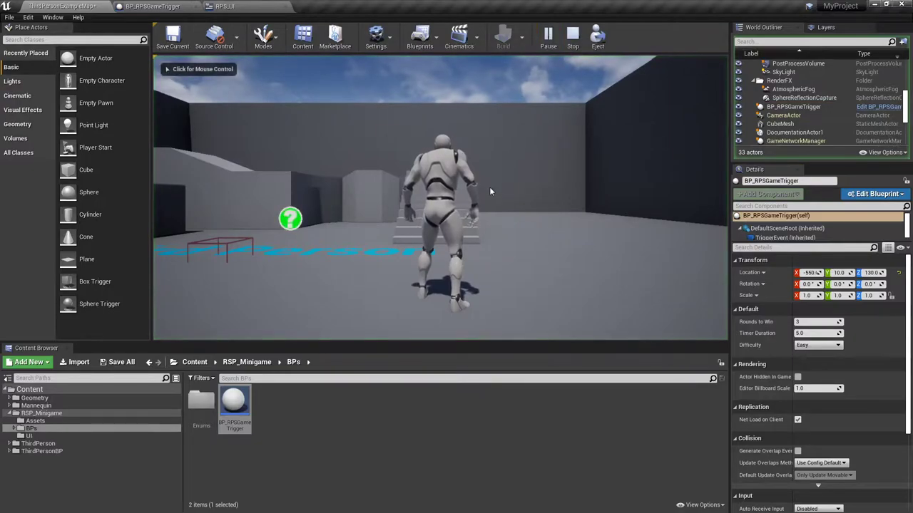
key("w")
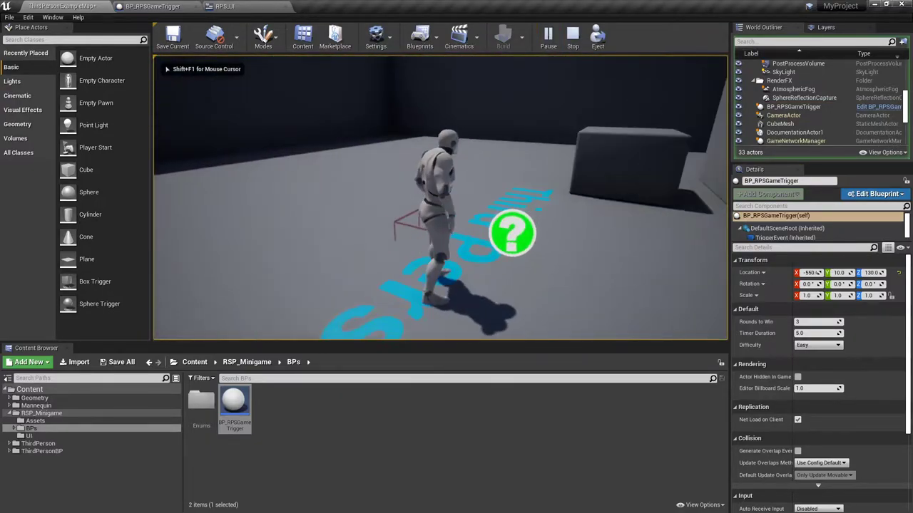
key("w")
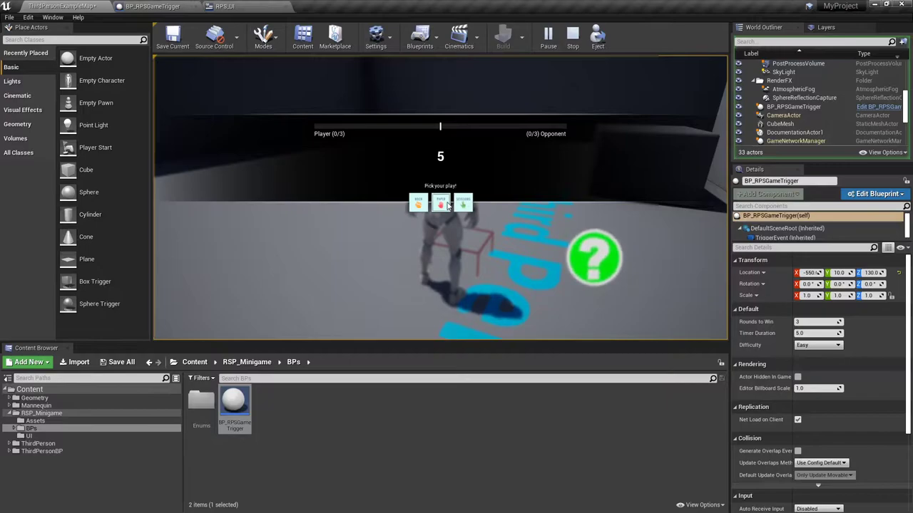
Step: Win 3–0 with paper, rock and scissors, close the You Won! panel, and stop playing
left_click(448, 205)
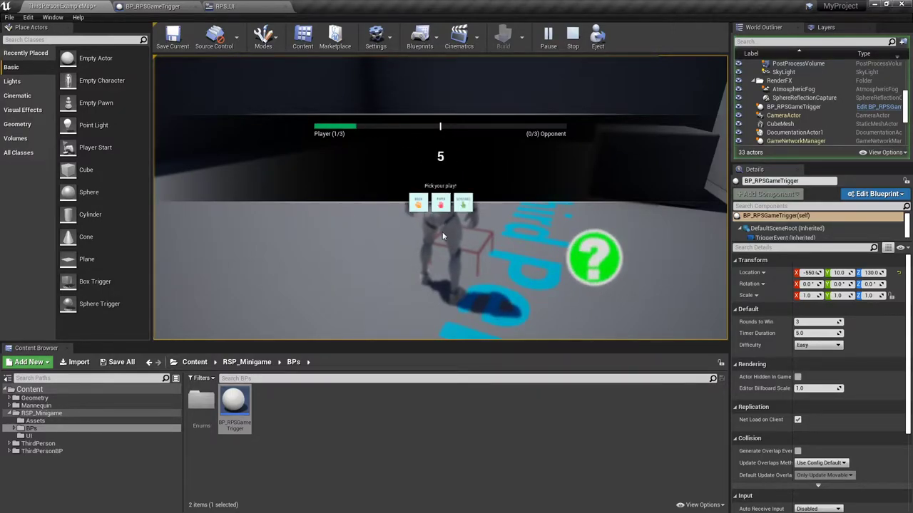
left_click(418, 205)
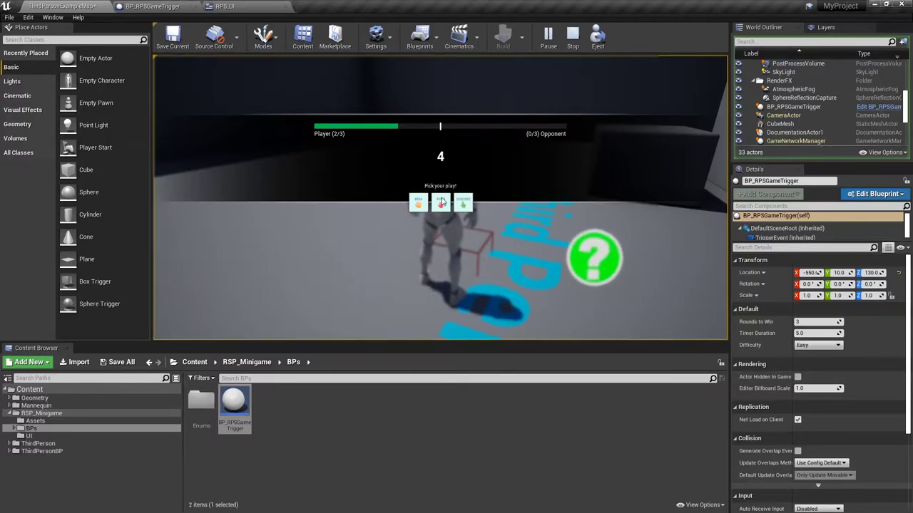
left_click(460, 206)
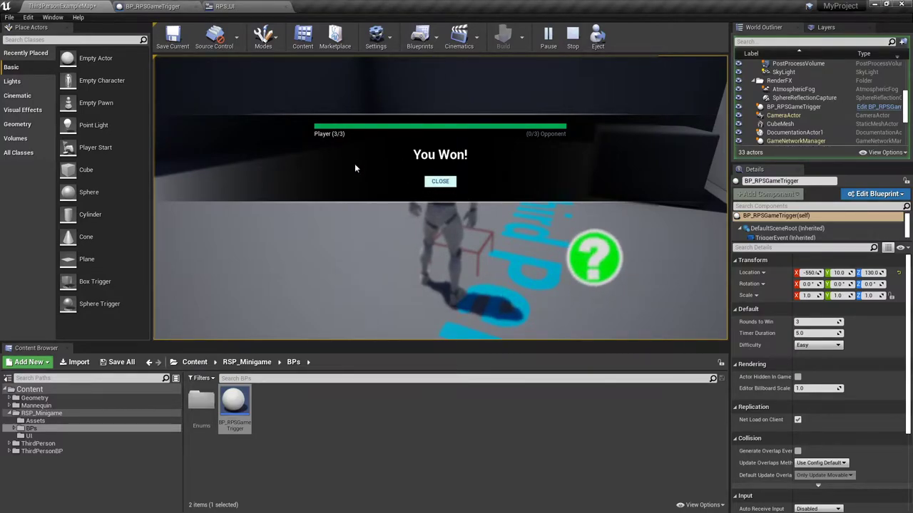
left_click(436, 182)
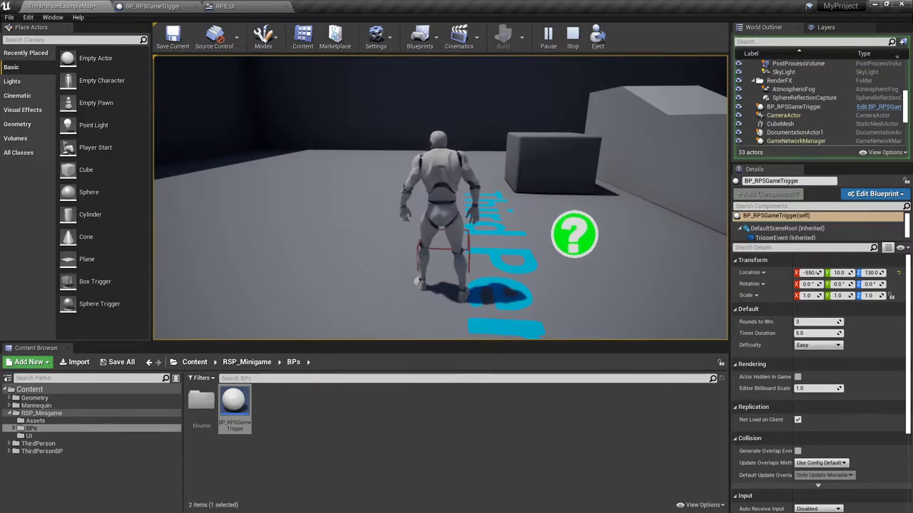
key("Escape")
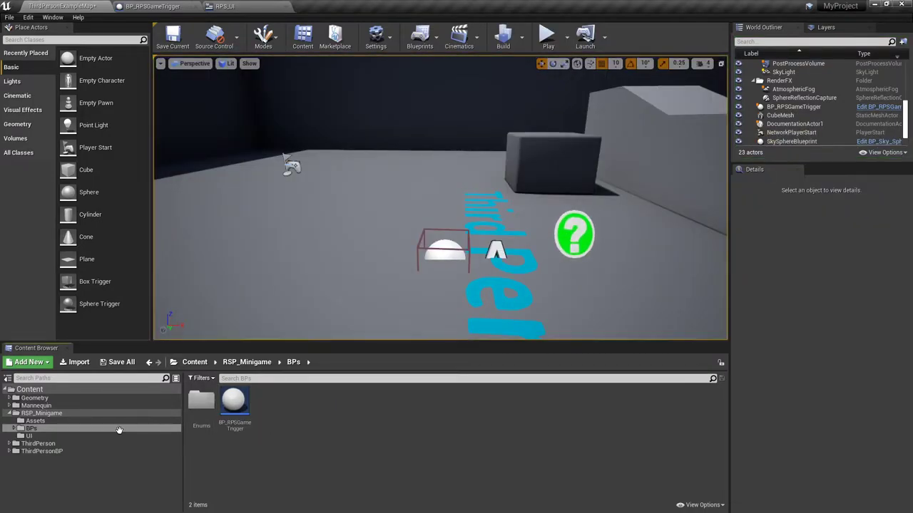
Step: Open RPS_UI's Resume Show Mini Game graph
left_click(30, 435)
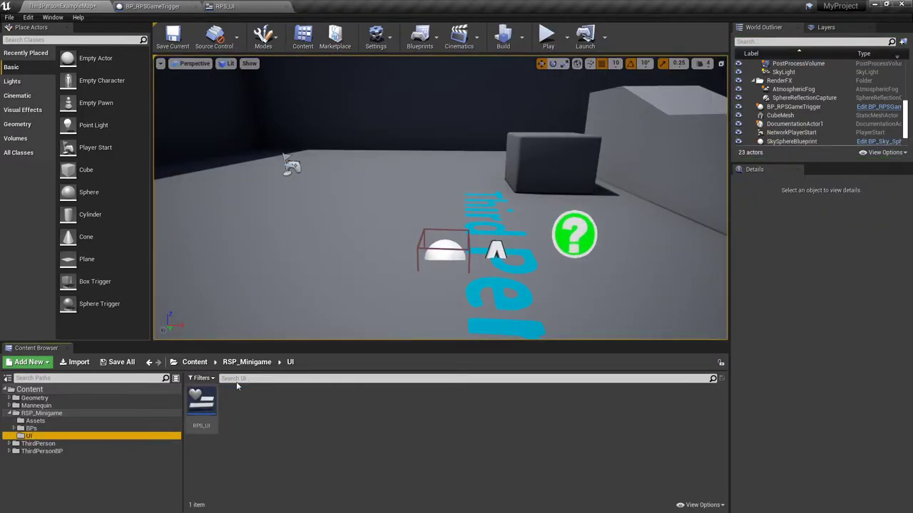
double_click(201, 403)
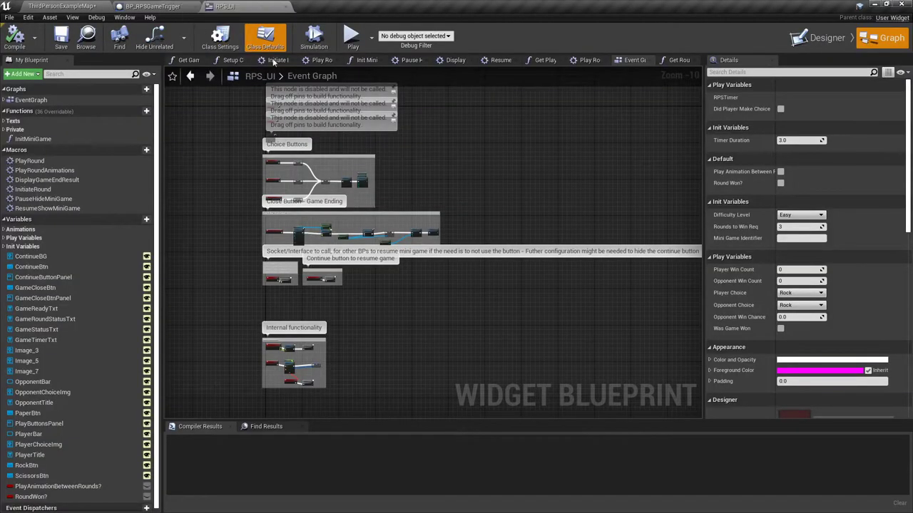
right_click_drag(225, 188, 211, 202)
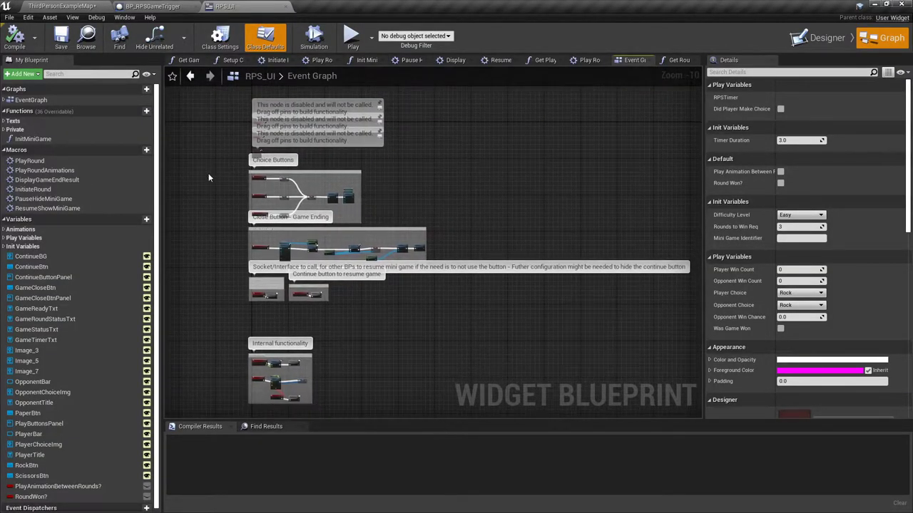
left_click(494, 60)
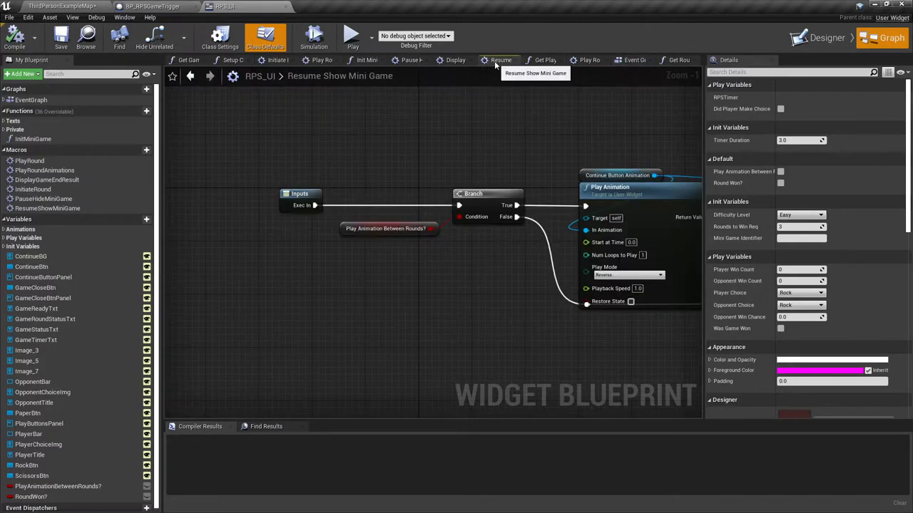
Step: Set Play Animation Between Rounds? default to true, compile and save, then return to ThirdPersonExampleMap
left_click(391, 229)
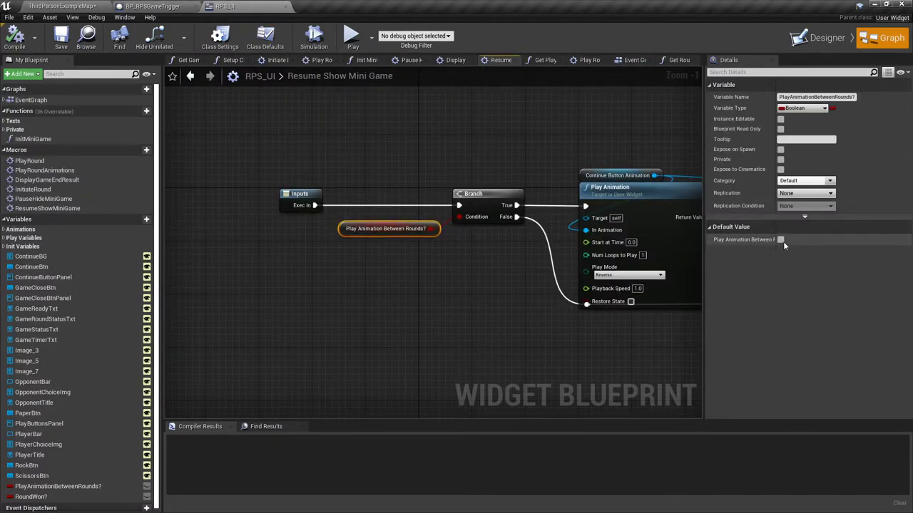
left_click(781, 241)
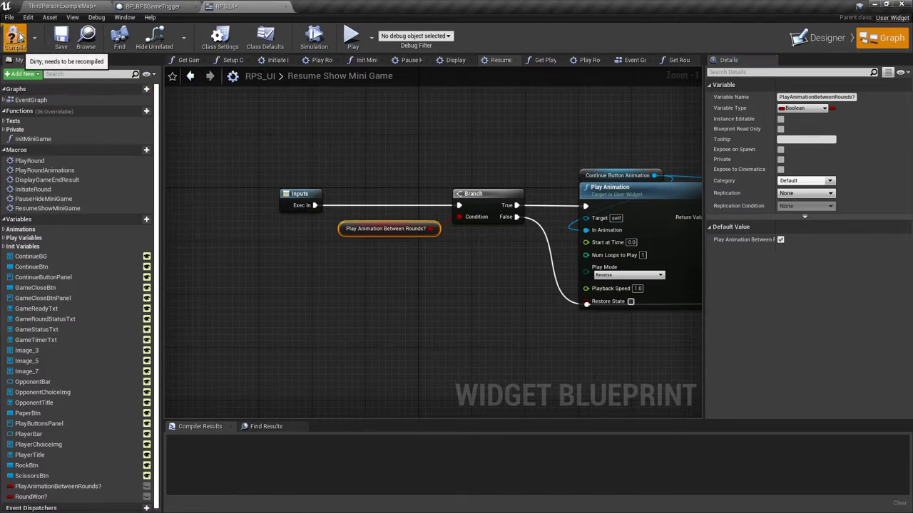
left_click(15, 36)
left_click(60, 37)
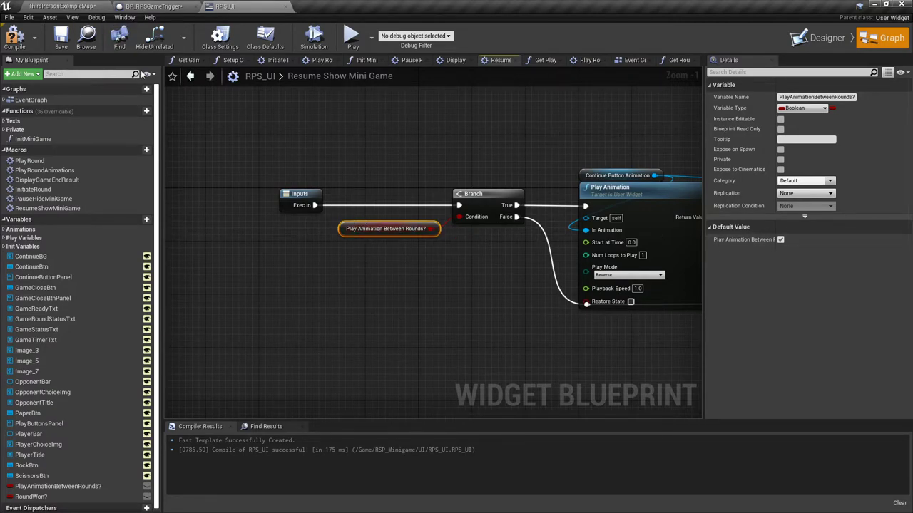
left_click(62, 6)
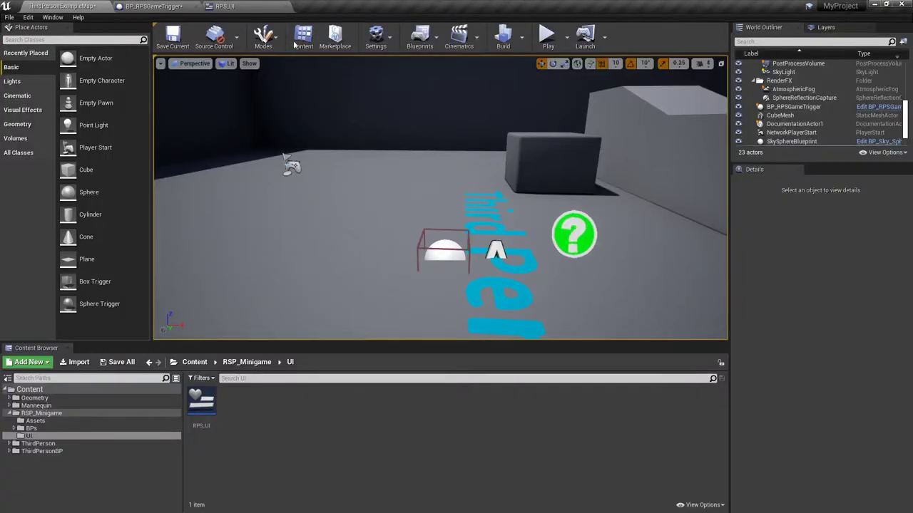
Step: Start Play, run into the trigger, and pick rock for the first round
left_click(547, 42)
key("w")
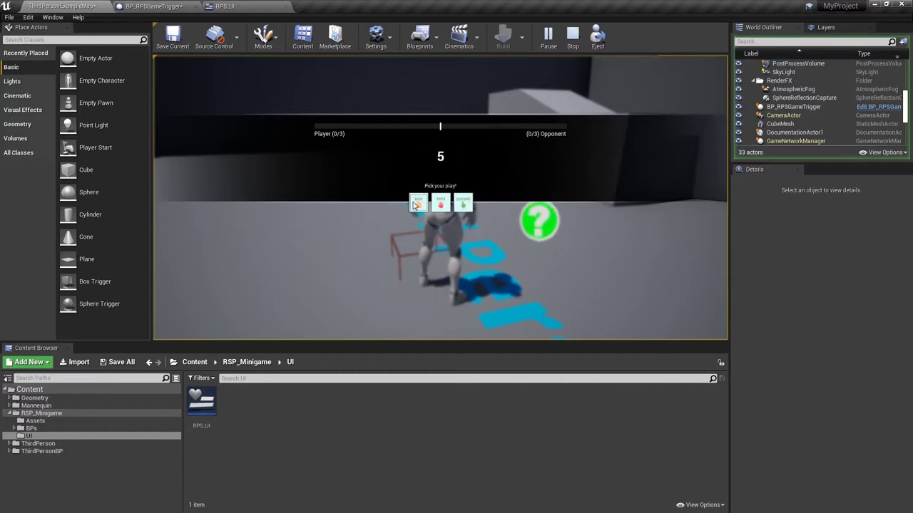
left_click(417, 203)
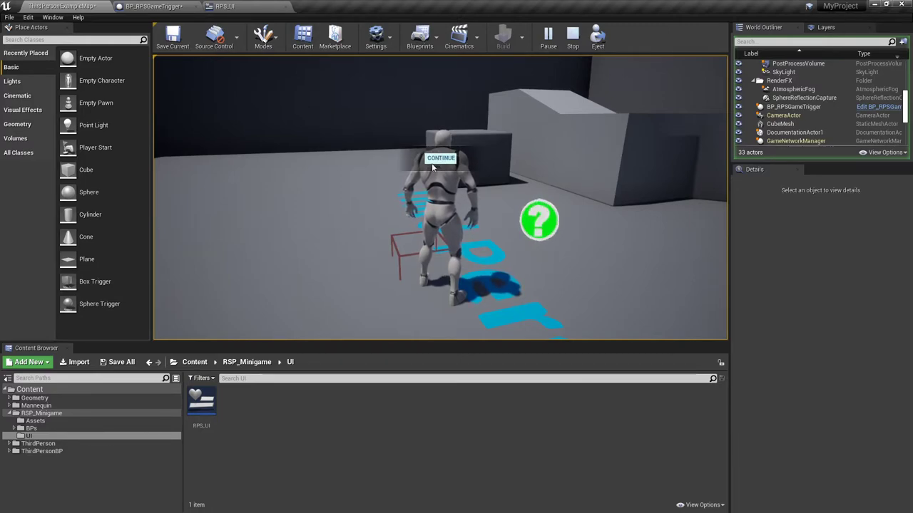
Step: Continue, pick paper, continue past the final result, then stop the session
left_click(432, 166)
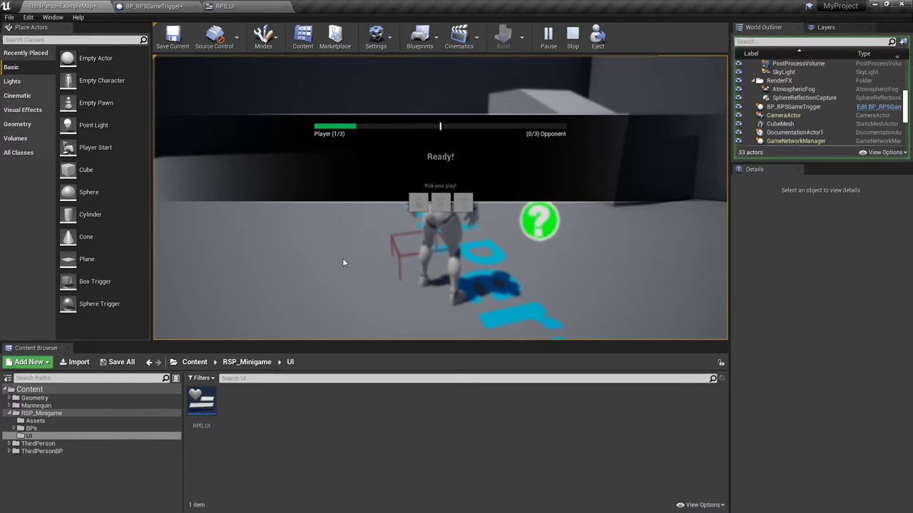
left_click(443, 204)
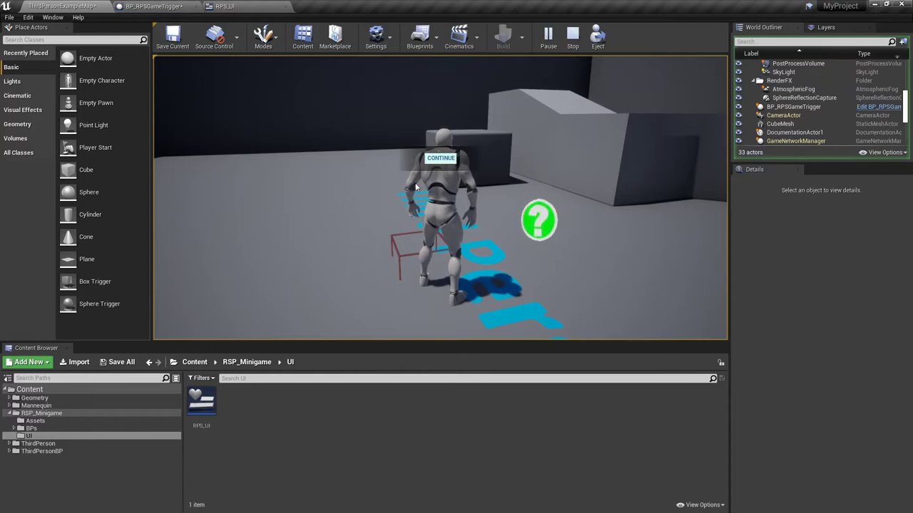
left_click(439, 158)
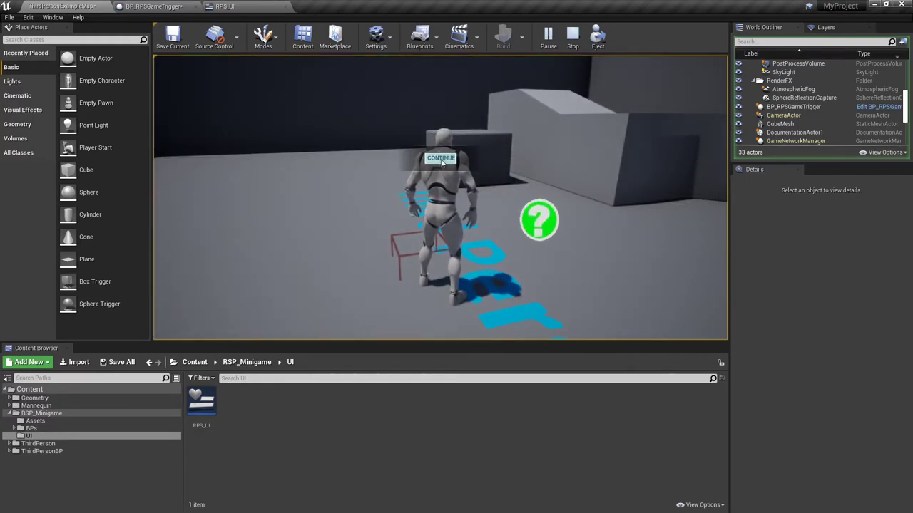
left_click(440, 158)
left_click(573, 28)
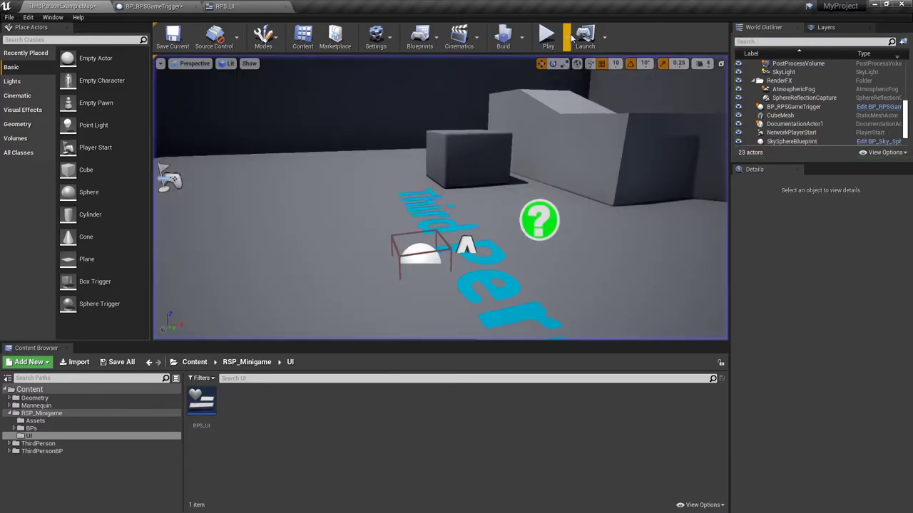
Step: Show RPS_UI's Init Mini Game graph and select its entry node to see its inputs
left_click(195, 403)
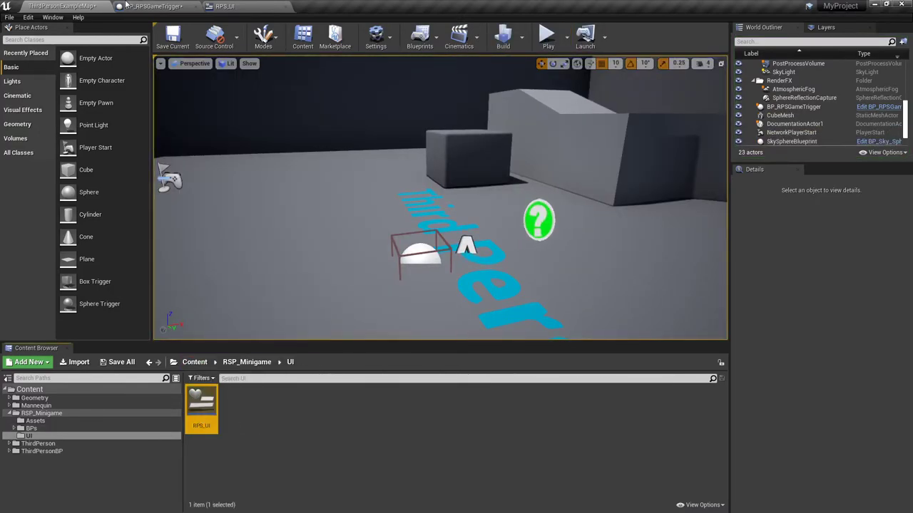
left_click(243, 6)
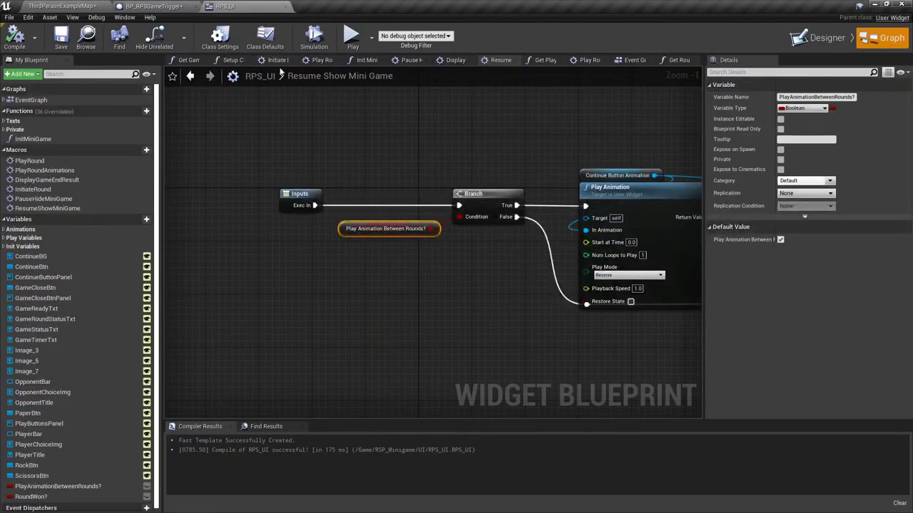
left_click(367, 60)
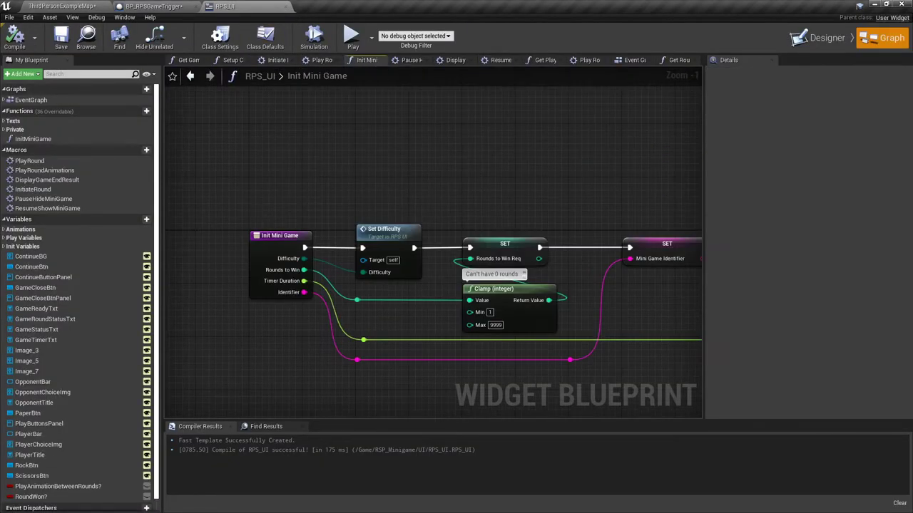
right_click_drag(253, 203, 226, 180)
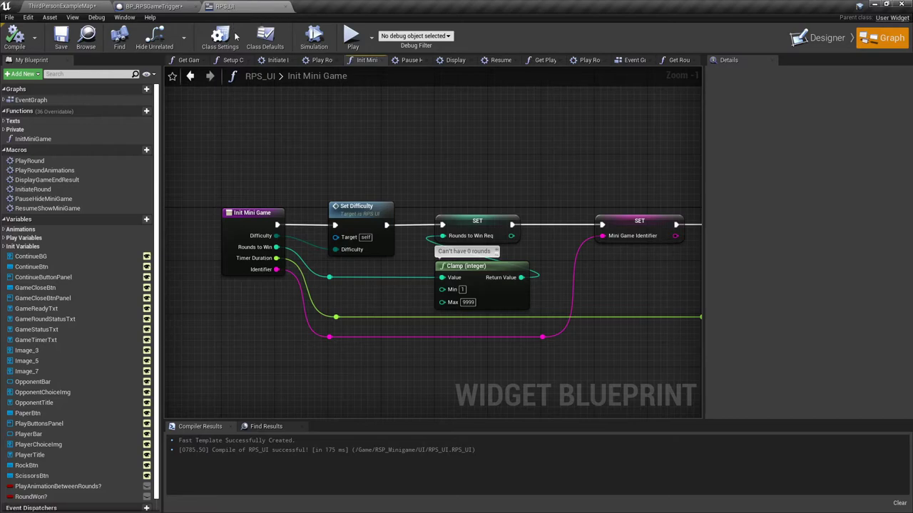
right_click_drag(286, 193, 289, 173)
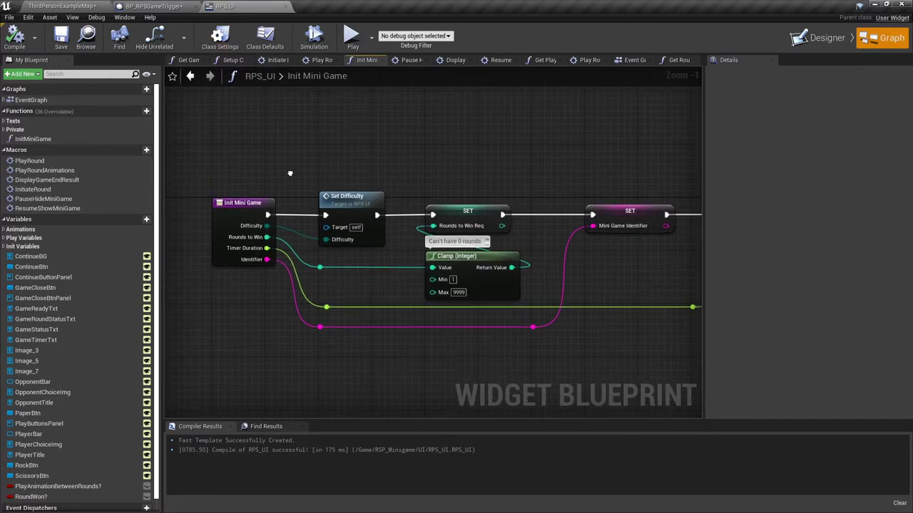
left_click(238, 203)
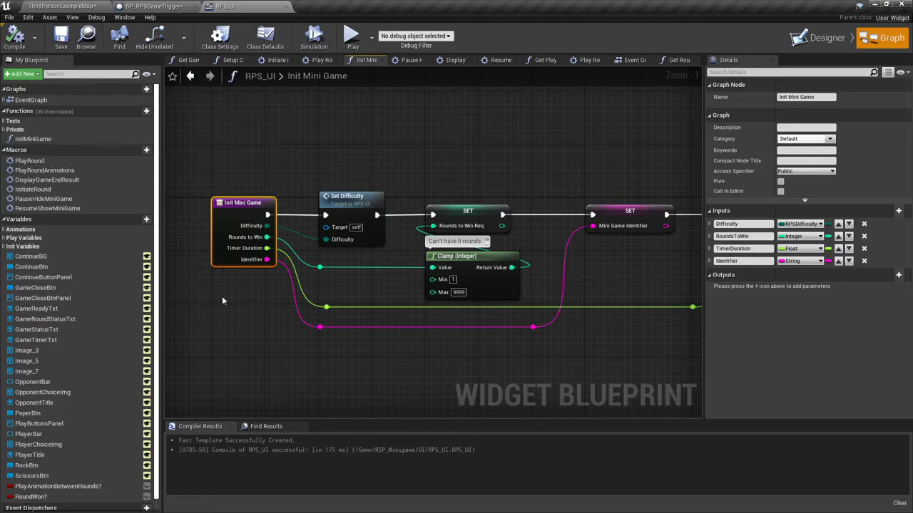
left_click(174, 6)
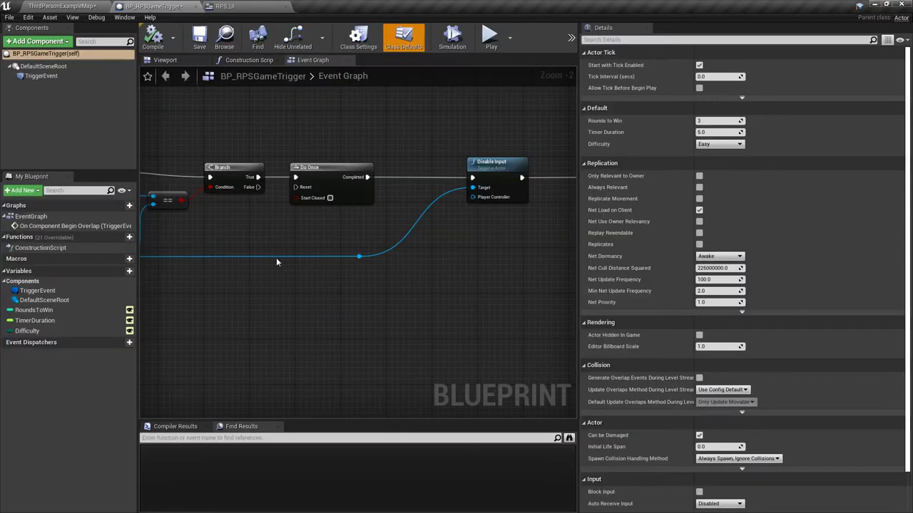
scroll(270, 140, "down", 3)
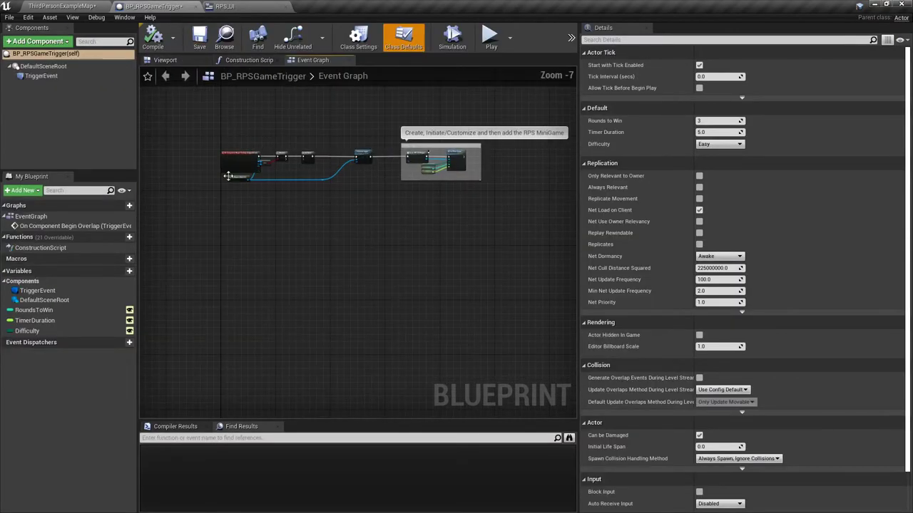
scroll(232, 214, "up", 4)
right_click_drag(465, 239, 291, 238)
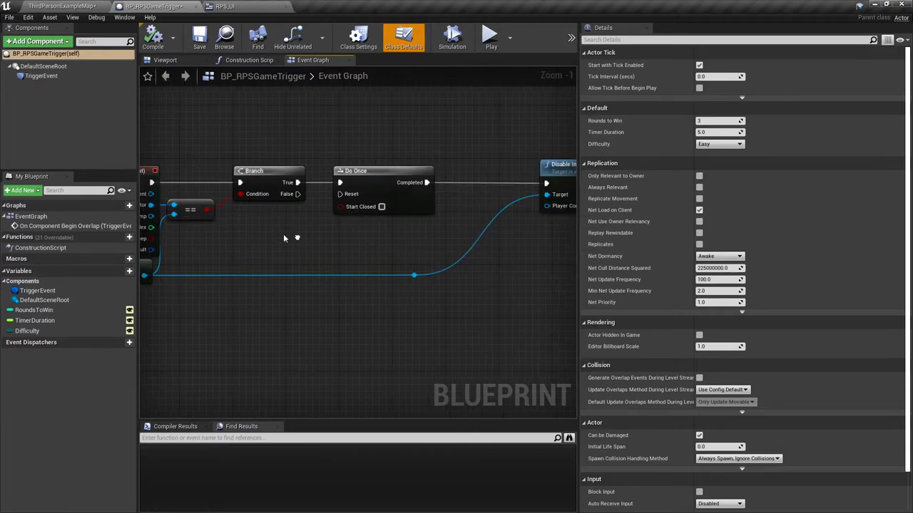
scroll(400, 229, "down", 2)
right_click_drag(399, 230, 197, 231)
right_click_drag(385, 256, 222, 265)
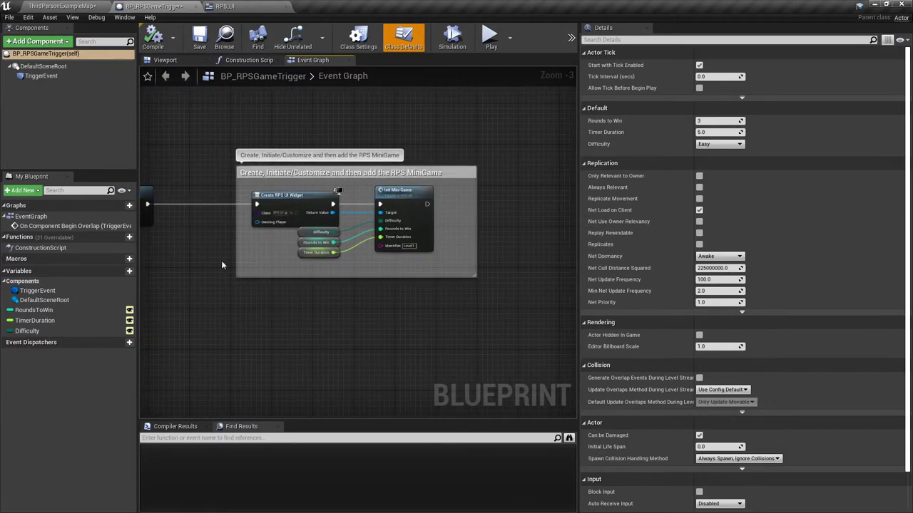
scroll(384, 190, "up", 3)
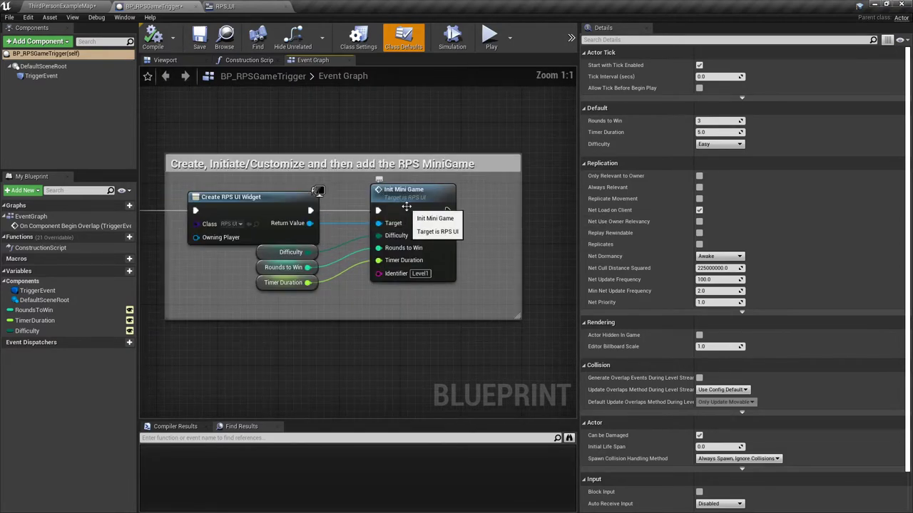
left_click(277, 255)
left_click(272, 267)
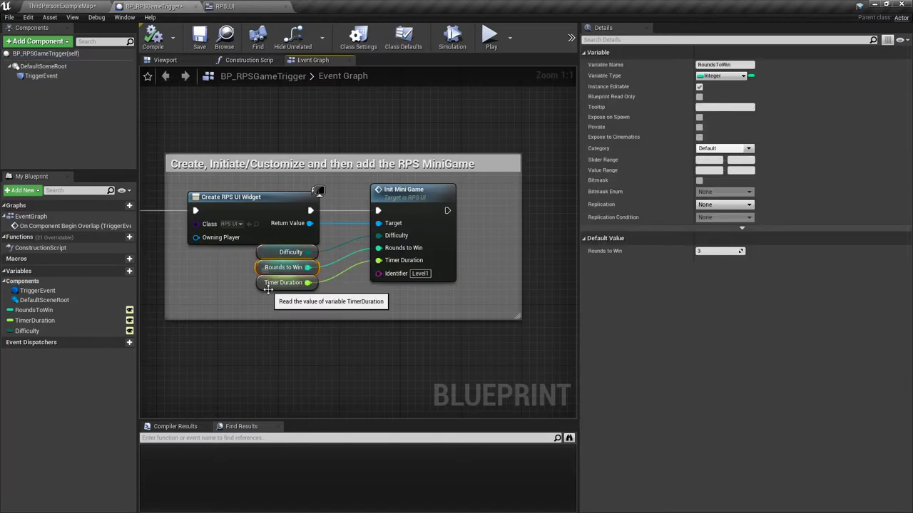
left_click(267, 283)
left_click(303, 340)
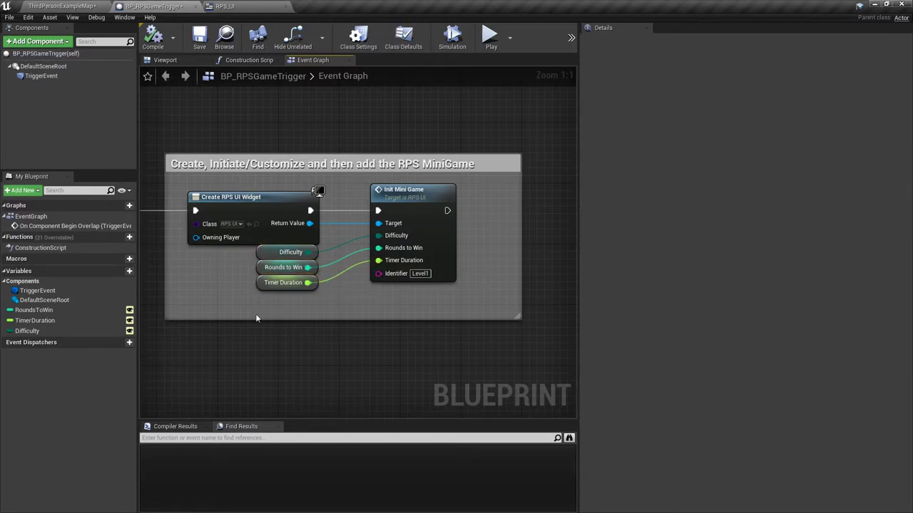
right_click_drag(259, 316, 359, 306)
scroll(284, 291, "down", 1)
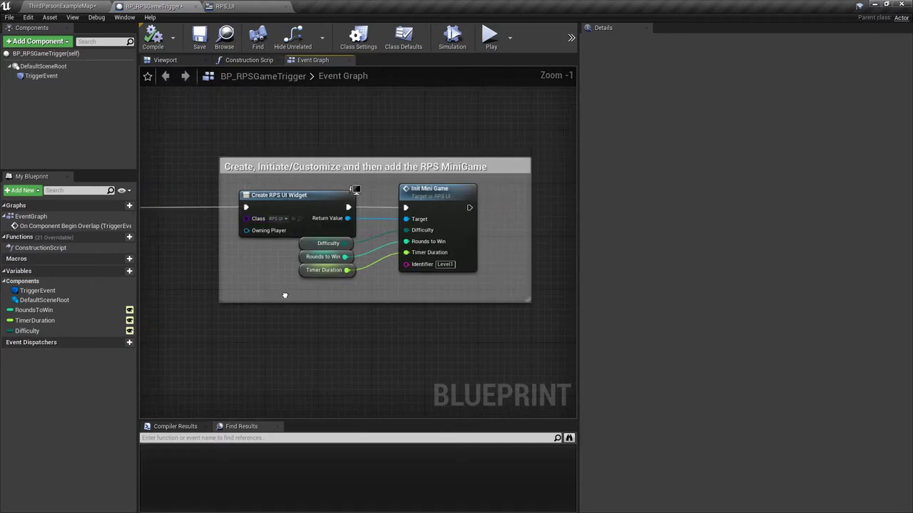
left_click_drag(180, 328, 535, 114)
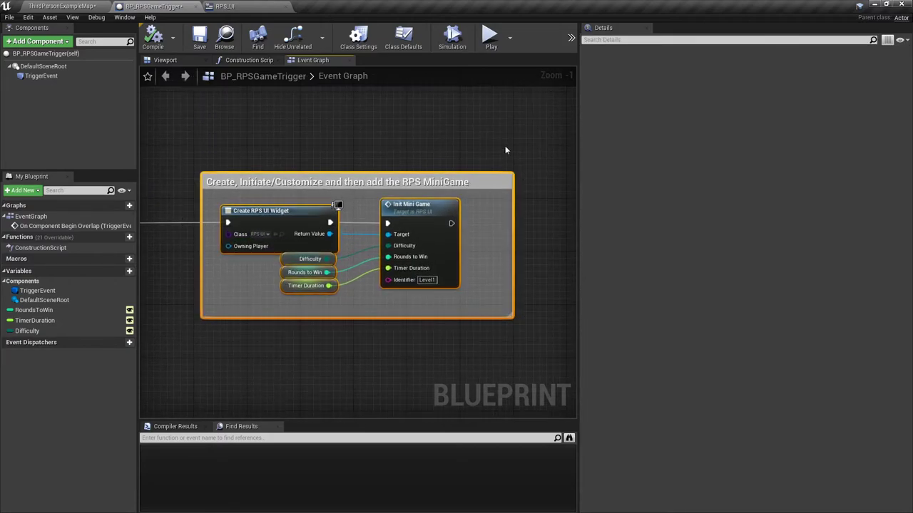
left_click(271, 217)
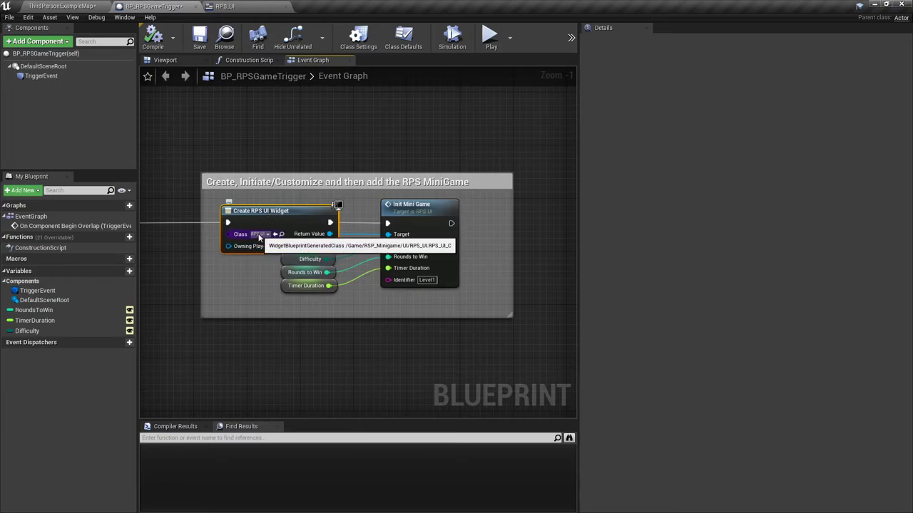
left_click(421, 215)
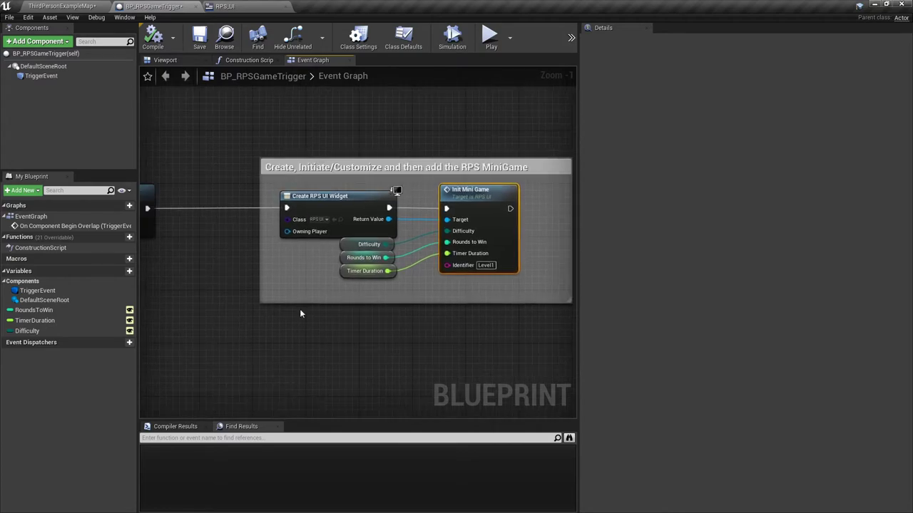
scroll(300, 305, "down", 1)
left_click_drag(210, 337, 468, 179)
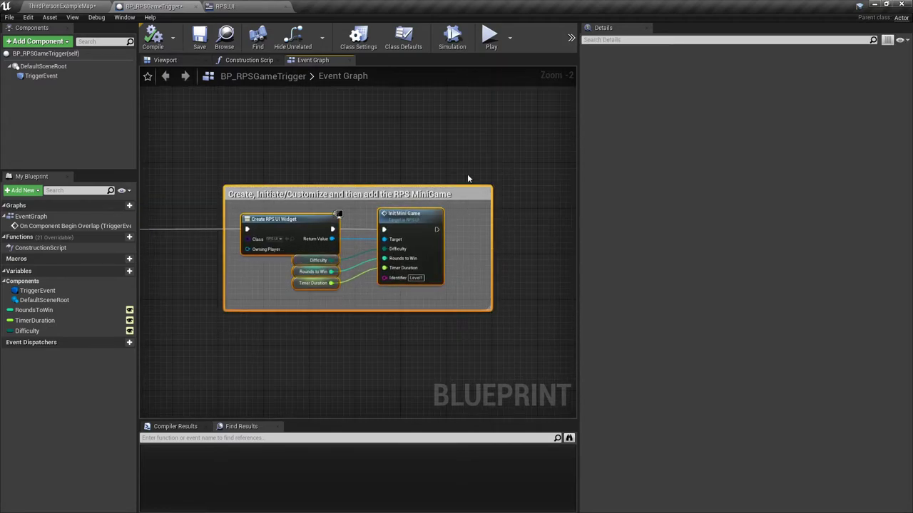
left_click(286, 227)
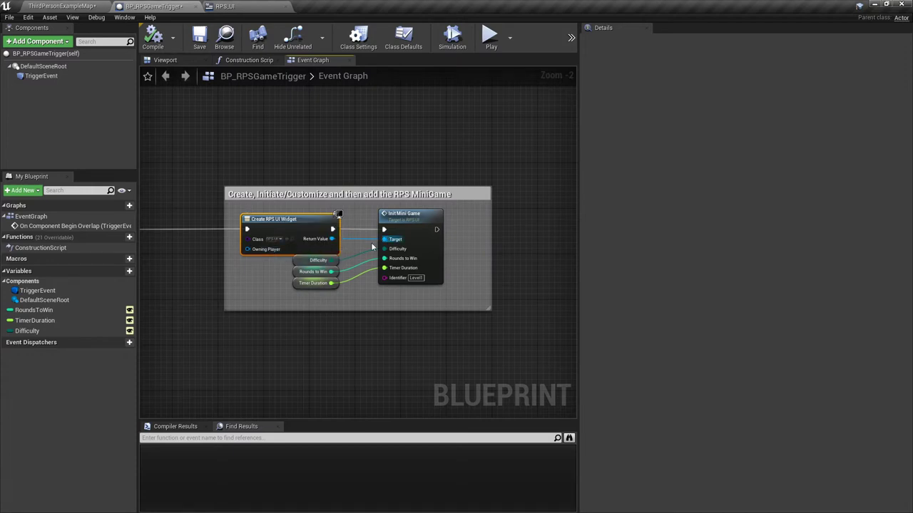
scroll(386, 240, "up", 1)
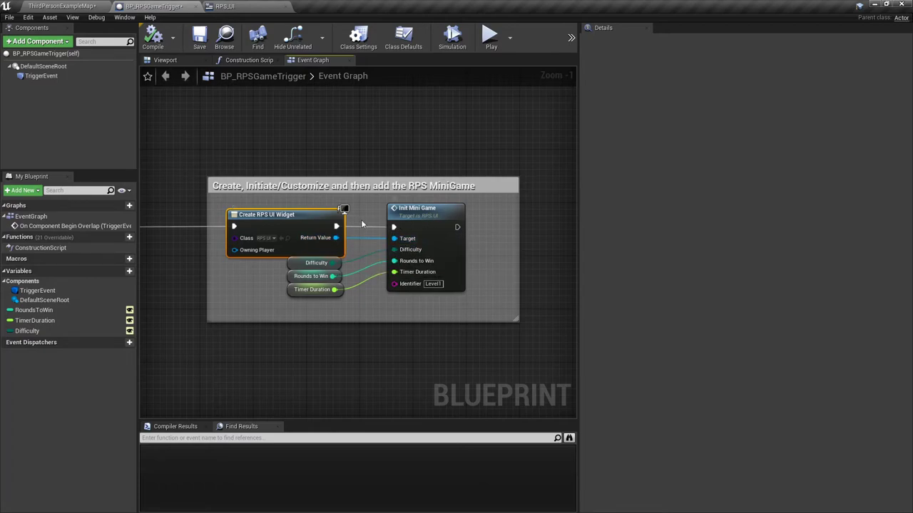
left_click(230, 311)
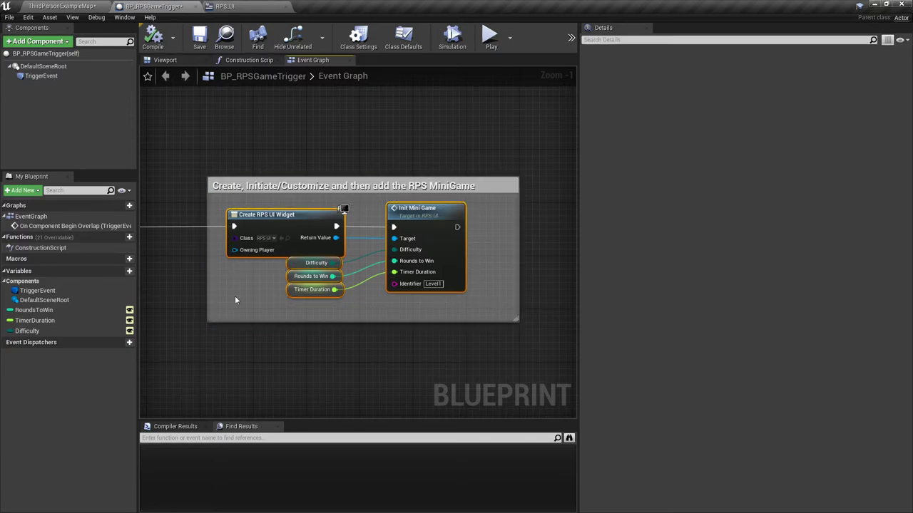
right_click_drag(212, 331, 240, 325)
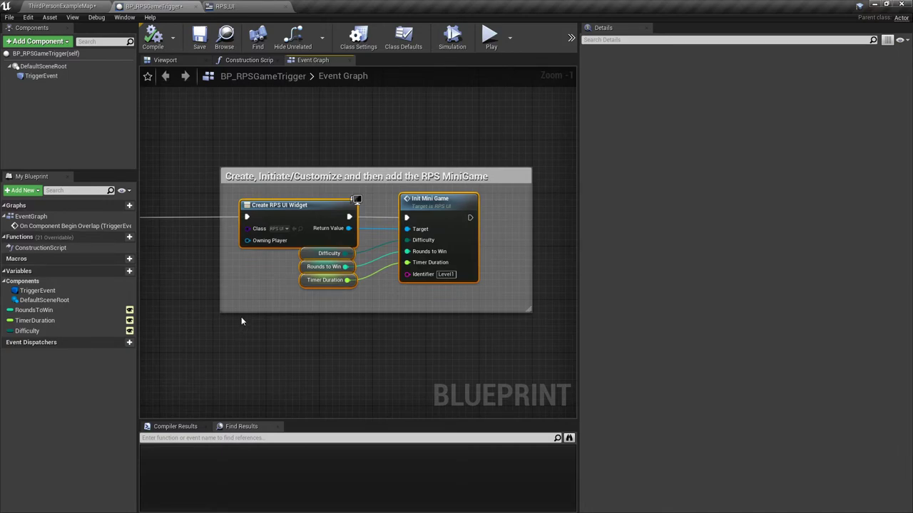
right_click_drag(233, 317, 377, 291)
scroll(323, 300, "down", 2)
right_click_drag(210, 288, 304, 288)
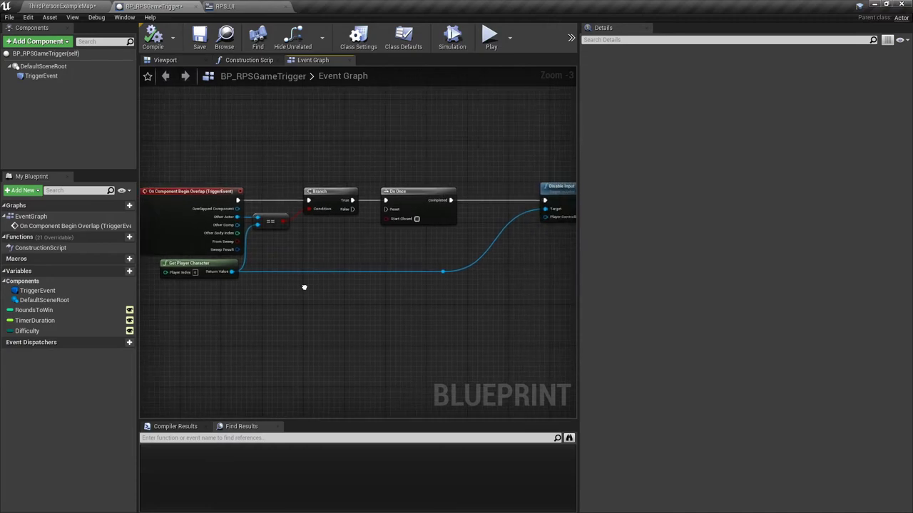
Step: Pan through the trigger's Event Graph from the overlap event to Disable Input and the RPS MiniGame comment
right_click_drag(369, 294, 154, 289)
right_click_drag(275, 293, 478, 286)
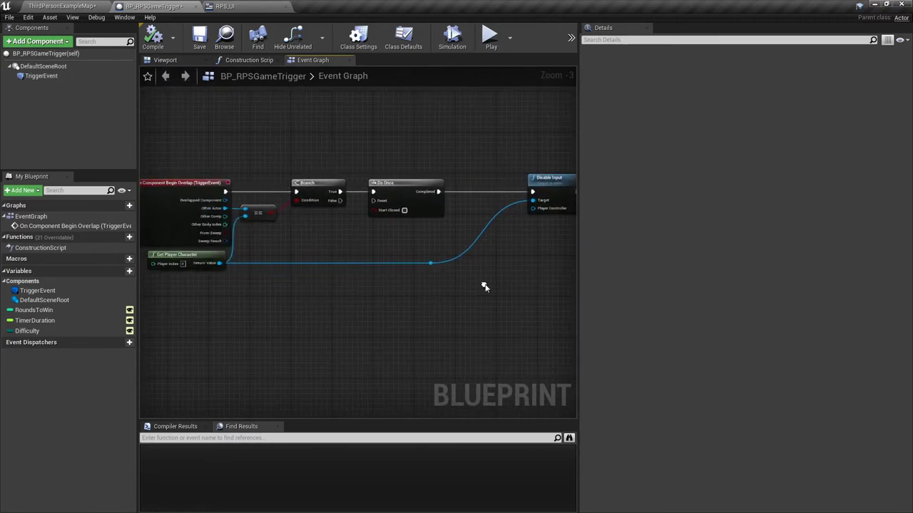
right_click_drag(403, 282, 300, 288)
left_click(454, 187)
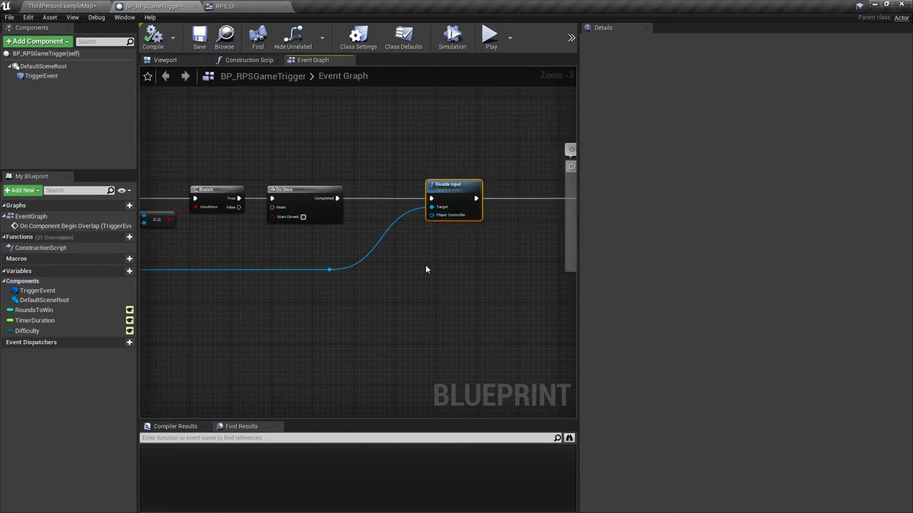
right_click_drag(425, 265, 547, 259)
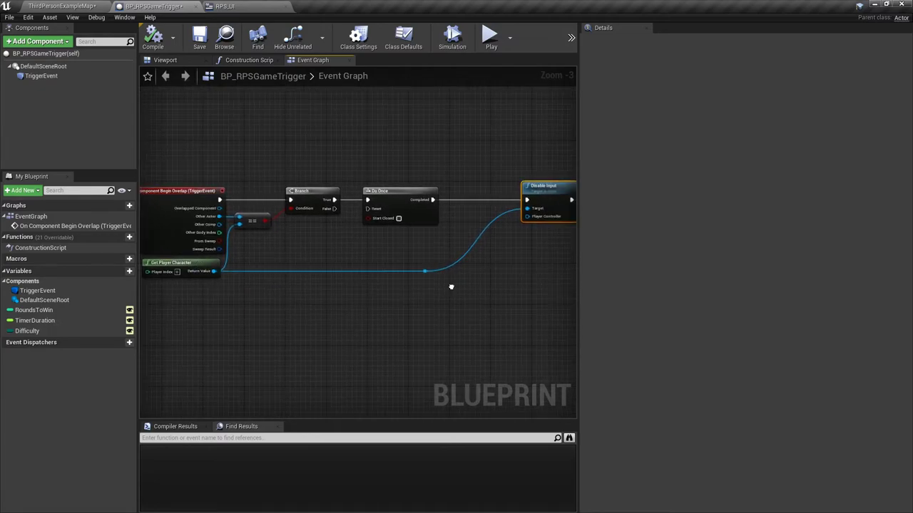
right_click_drag(450, 287, 413, 277)
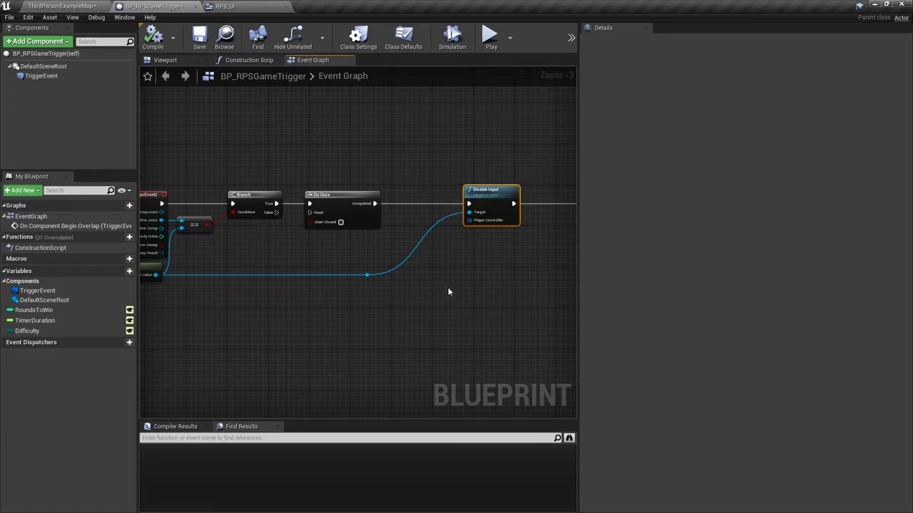
scroll(447, 290, "down", 1)
right_click_drag(448, 289, 288, 284)
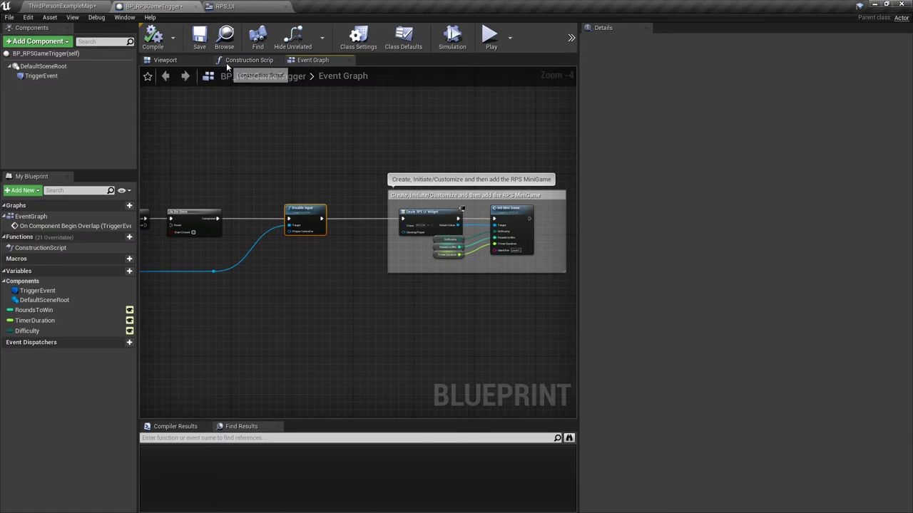
scroll(249, 147, "down", 4)
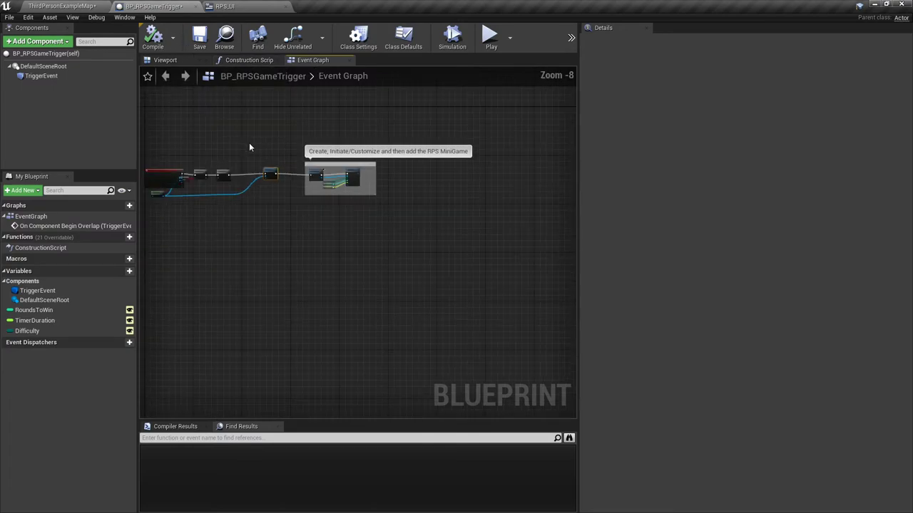
Step: Check the empty Construction Script, then switch to the RPS_UI widget blueprint
left_click(259, 60)
left_click(310, 60)
left_click(254, 6)
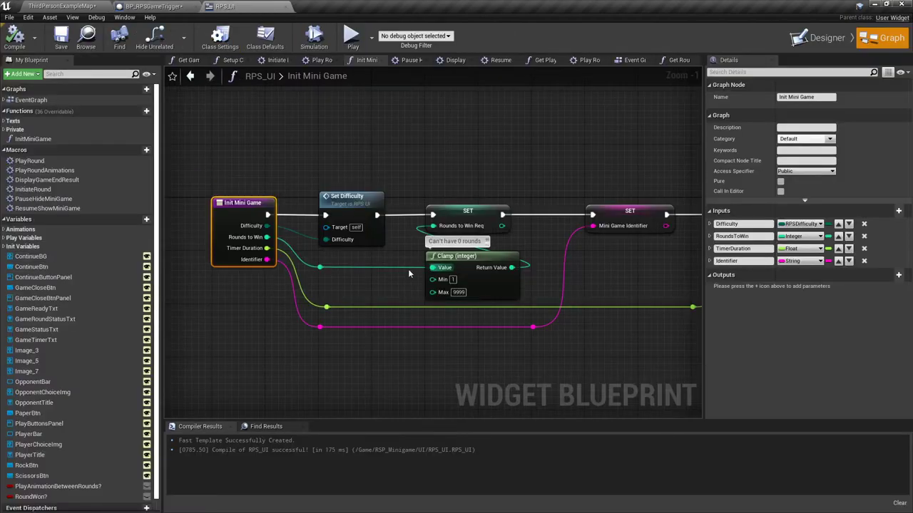
Step: Zoom in on RPS_UI's Event Graph to inspect Enable Input and Remove from Parent, then zoom out
left_click(644, 62)
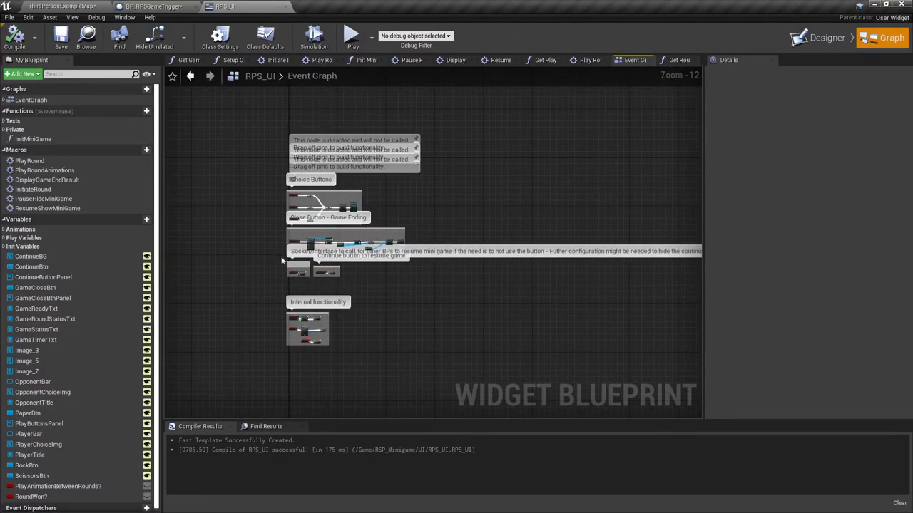
scroll(281, 258, "up", 2)
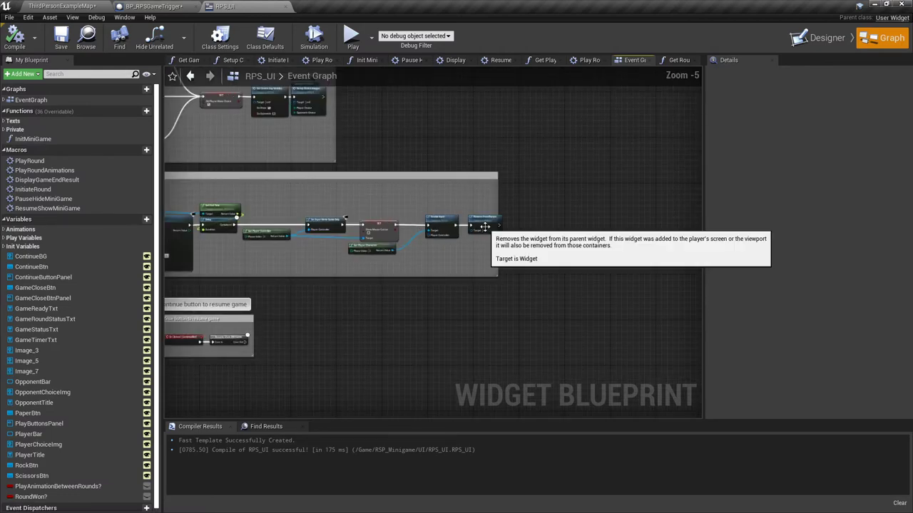
scroll(484, 227, "up", 5)
scroll(463, 236, "down", 1)
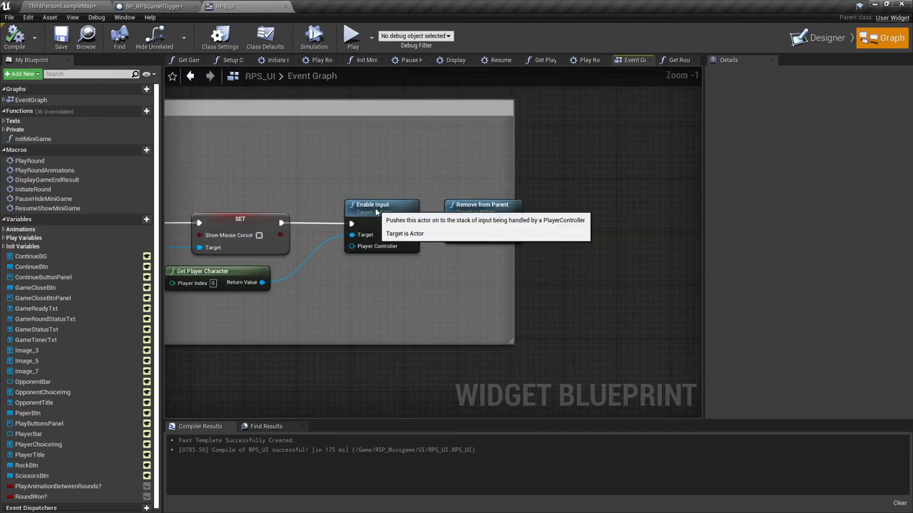
left_click(473, 214)
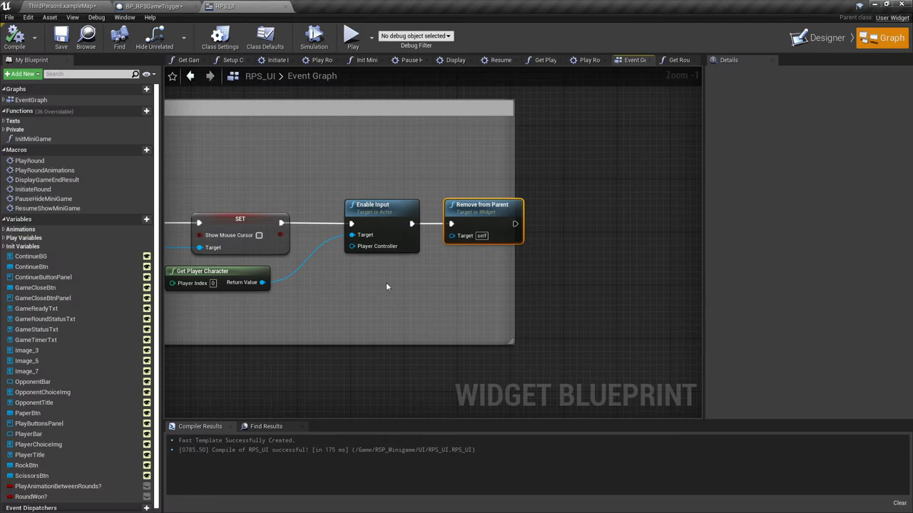
left_click(577, 277)
scroll(389, 314, "down", 5)
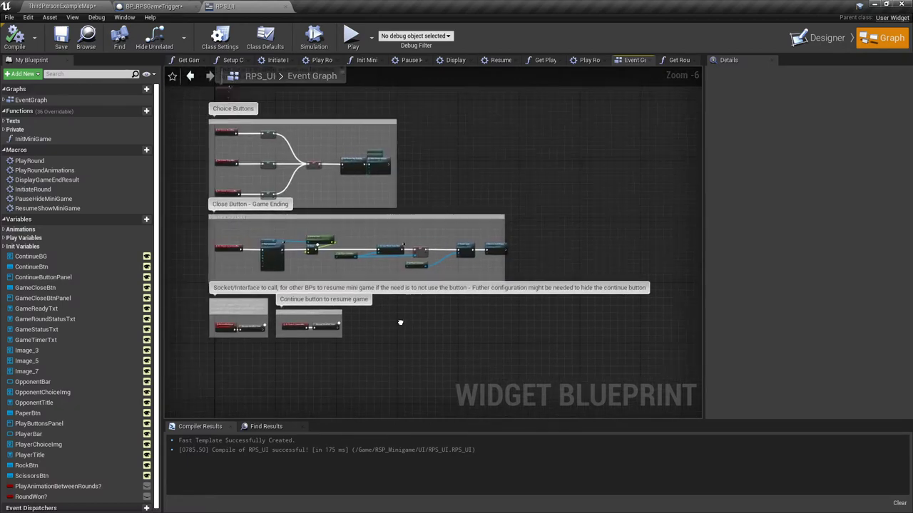
right_click_drag(399, 320, 452, 344)
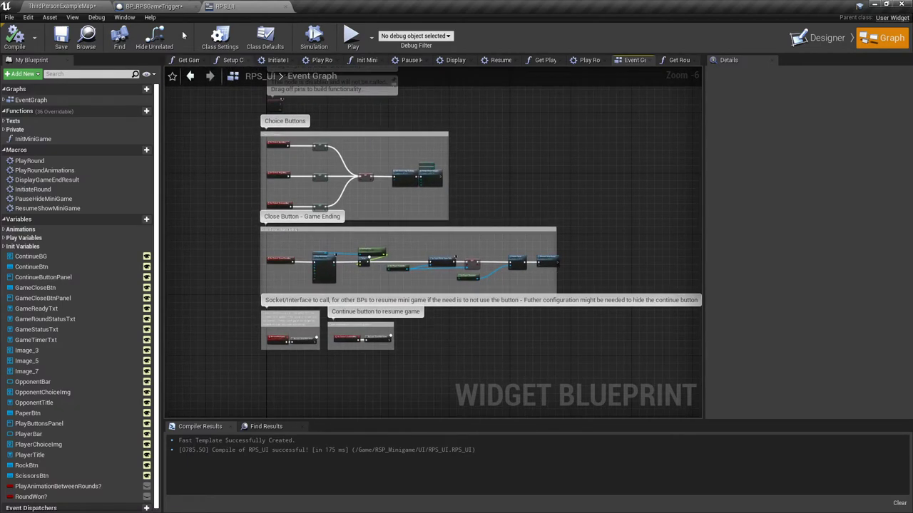
left_click(63, 6)
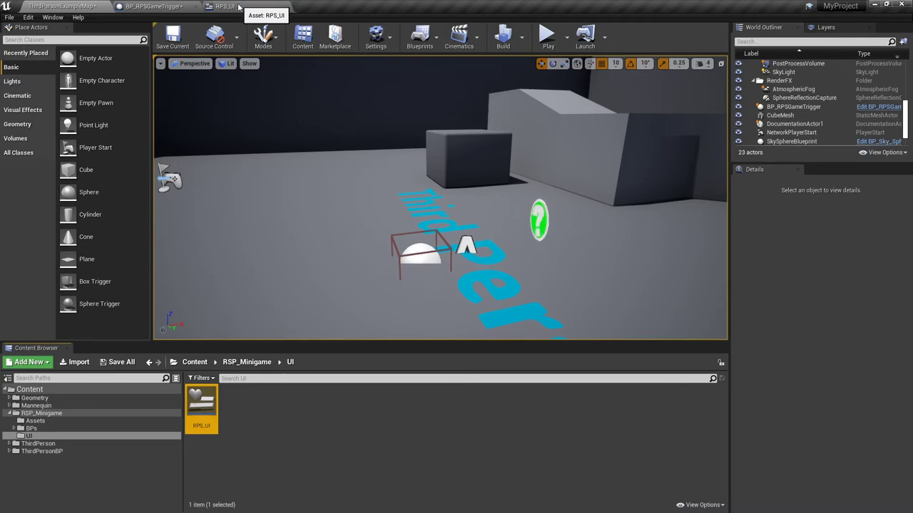
left_click(241, 6)
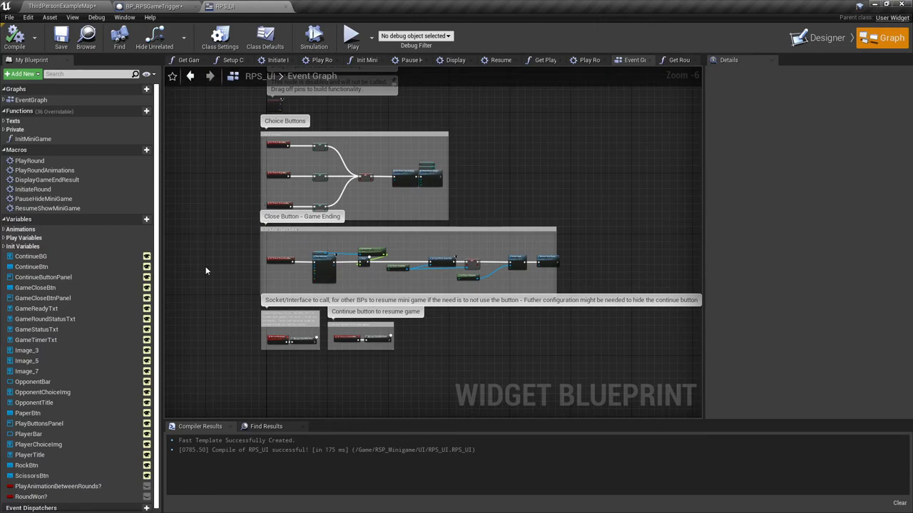
right_click_drag(215, 182, 206, 220)
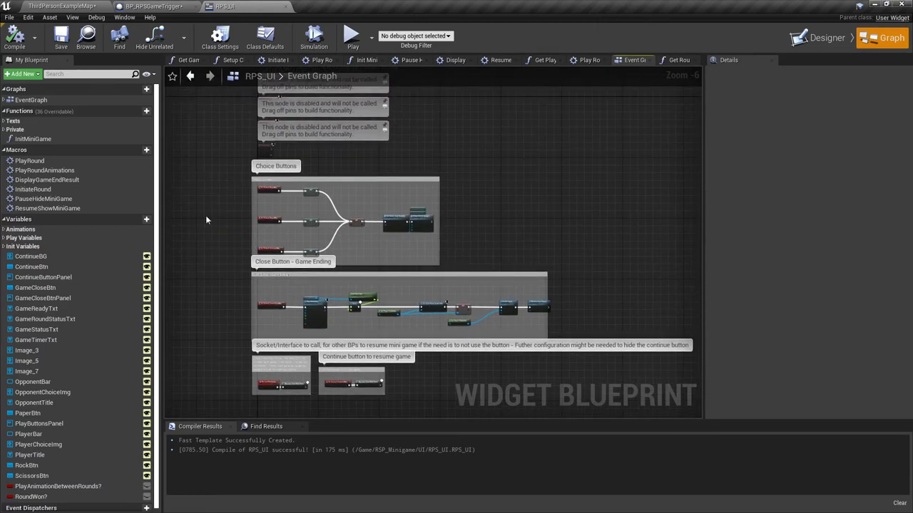
scroll(206, 221, "down", 1)
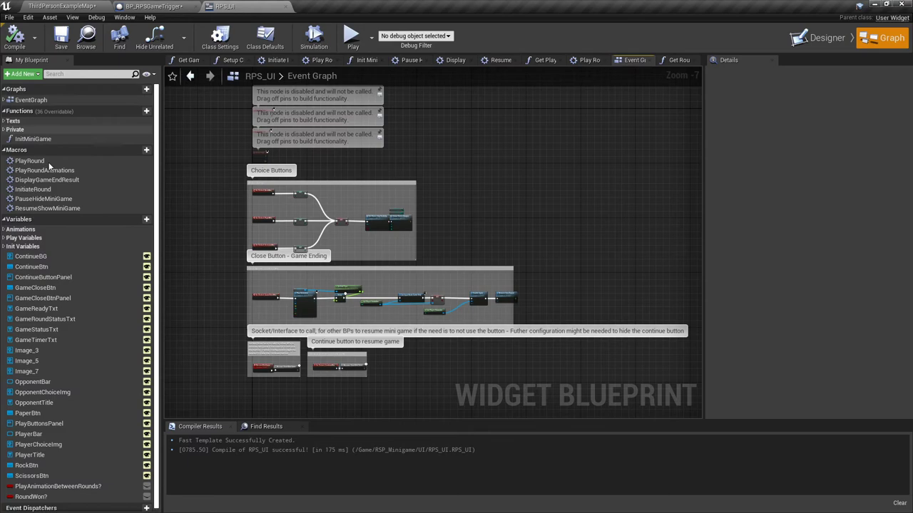
Step: In the ResumeShowMiniGame macro, untick the Play Animation Between Rounds? default, then compile and save
double_click(56, 212)
scroll(454, 318, "up", 2)
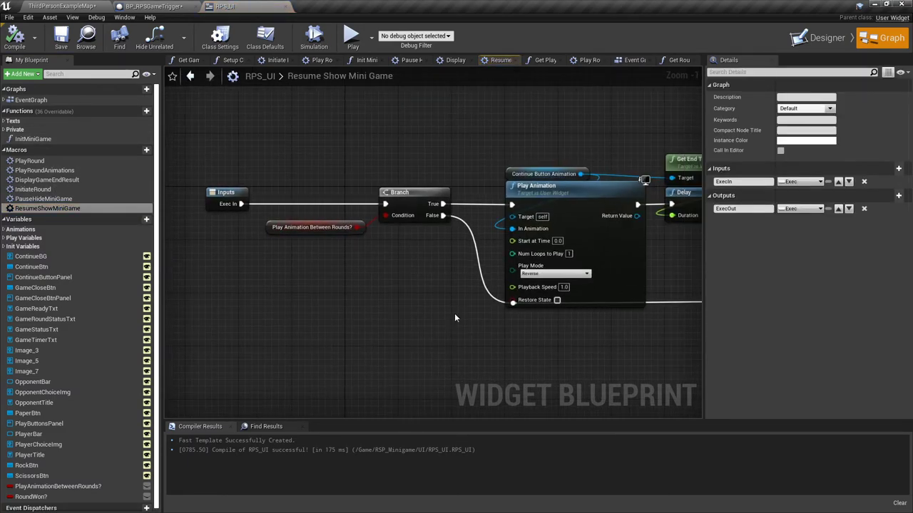
right_click_drag(444, 308, 420, 307)
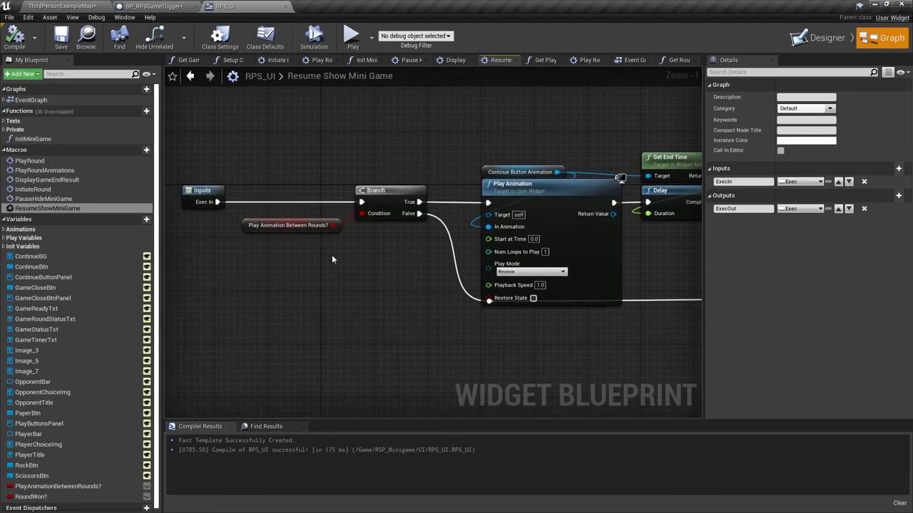
left_click(274, 226)
scroll(280, 228, "up", 1)
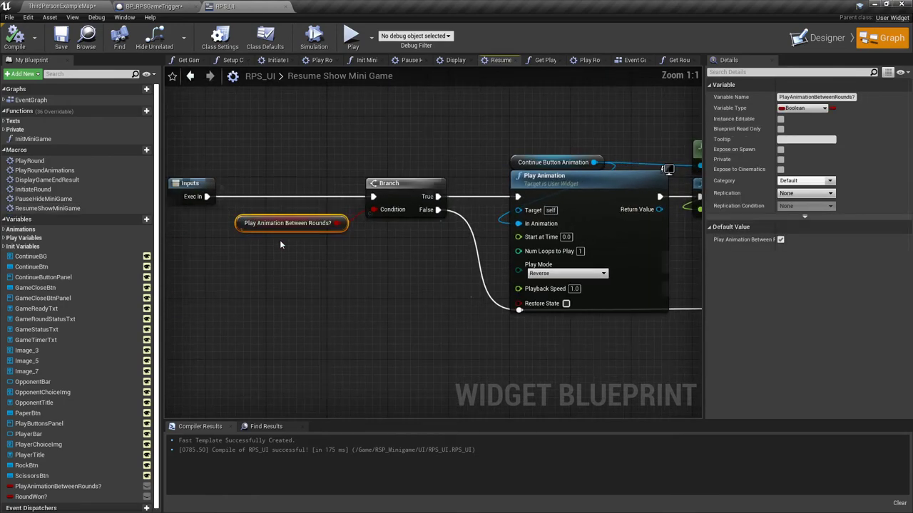
scroll(292, 231, "down", 1)
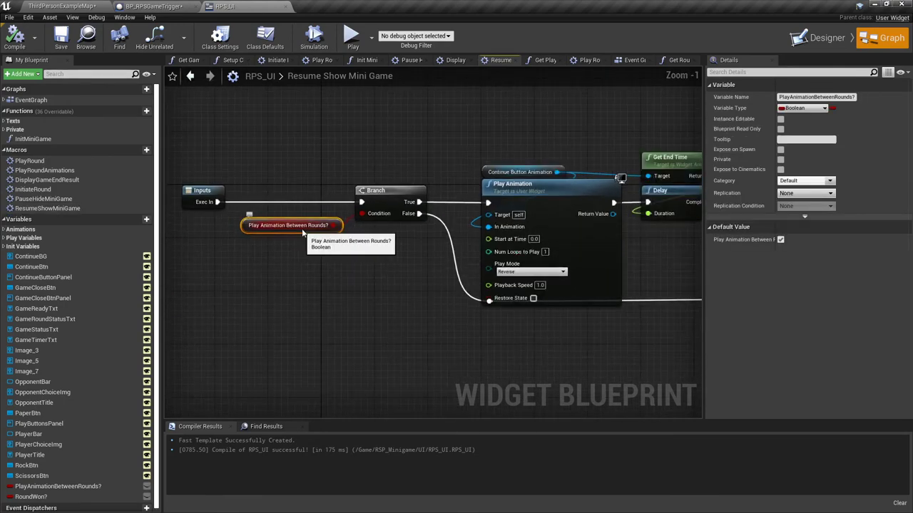
left_click(780, 240)
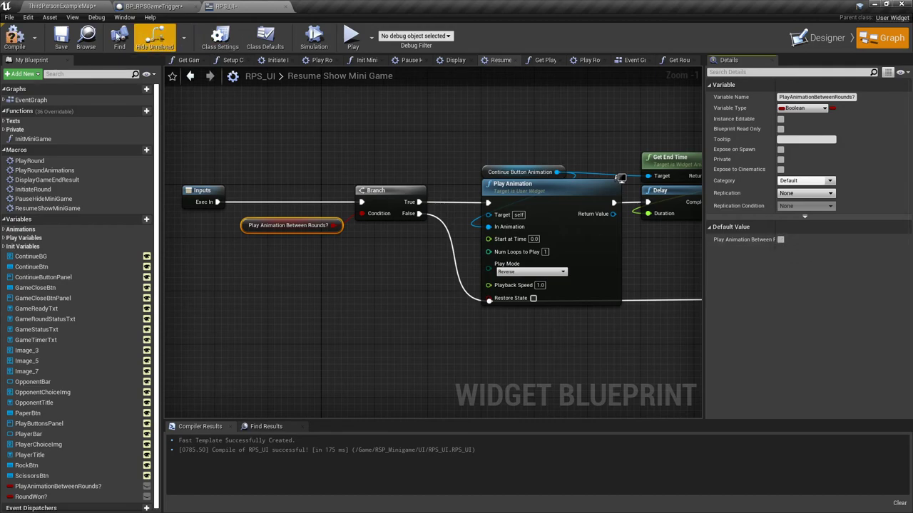
left_click(14, 37)
left_click(62, 43)
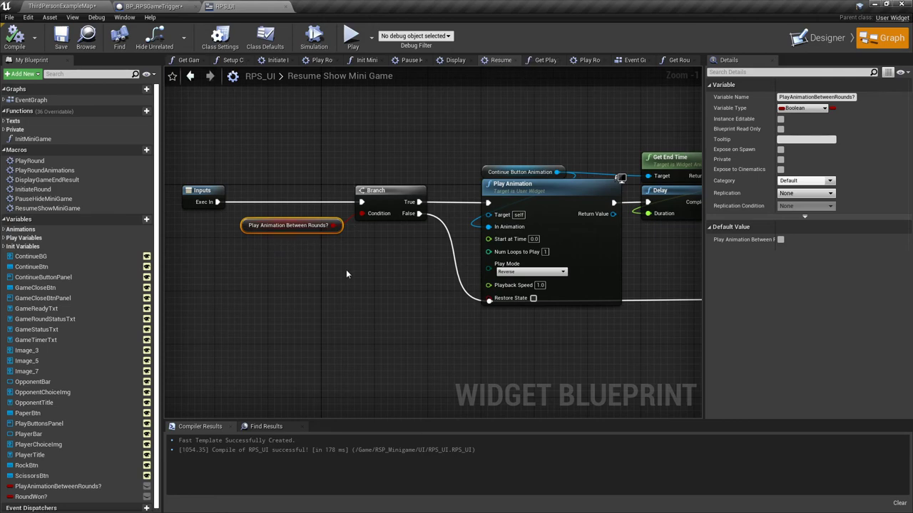
Step: Look over the rest of the macro's nodes and start a playtest of the level
scroll(346, 270, "down", 1)
right_click_drag(361, 275, 309, 270)
scroll(308, 270, "down", 1)
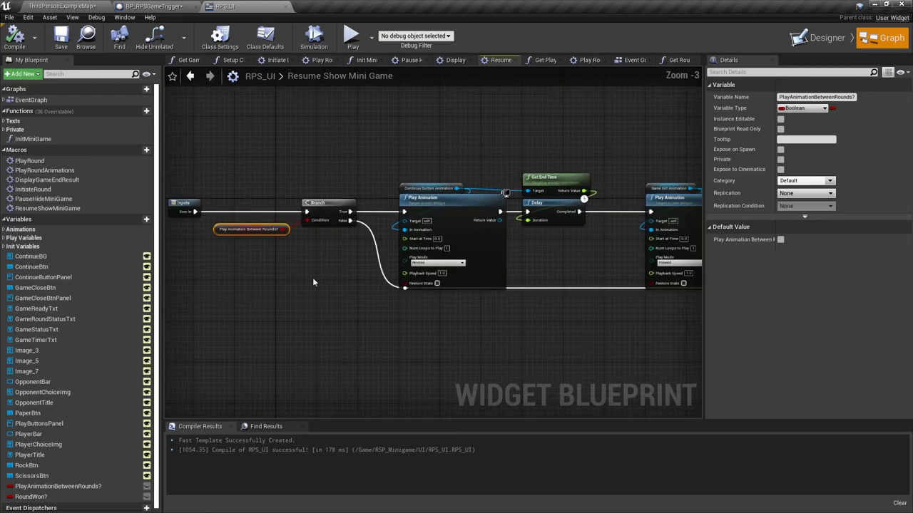
right_click_drag(335, 299, 328, 296)
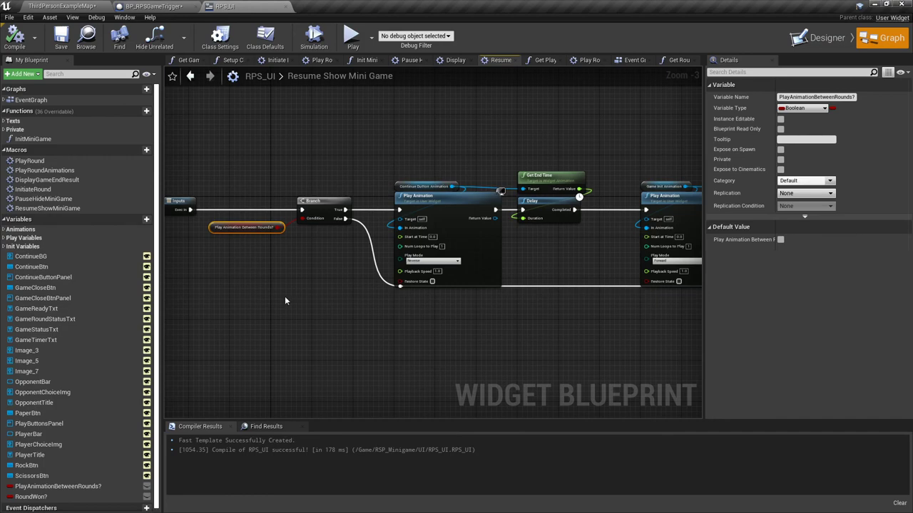
scroll(284, 298, "down", 2)
scroll(279, 298, "up", 2)
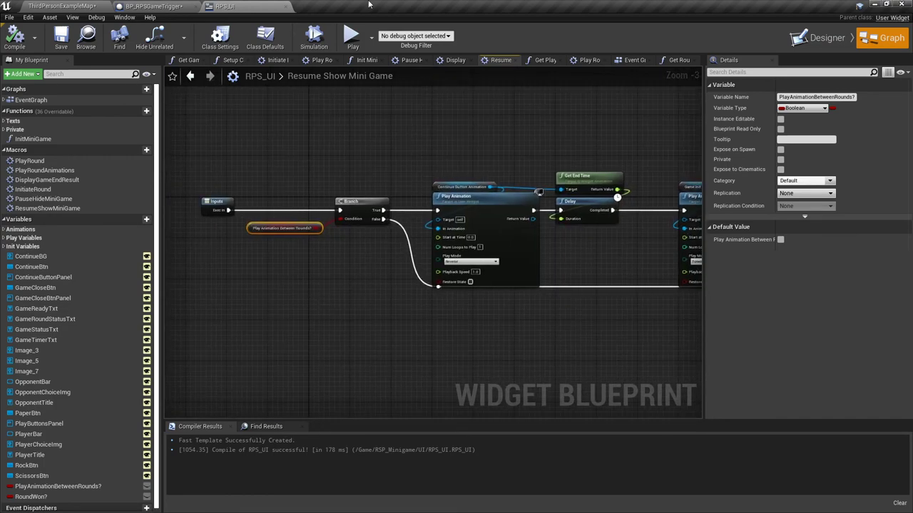
left_click(354, 36)
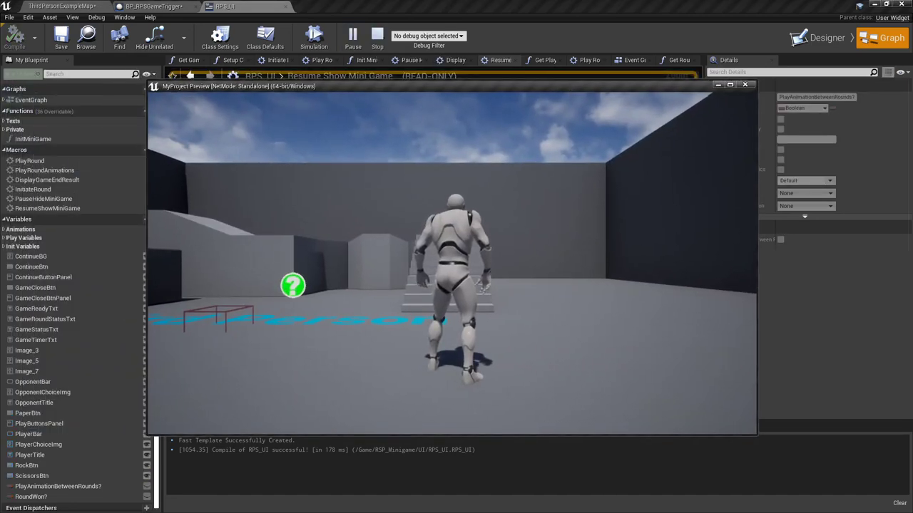
Step: Walk the character into the trigger box to start the minigame, then choose Rock
key("w")
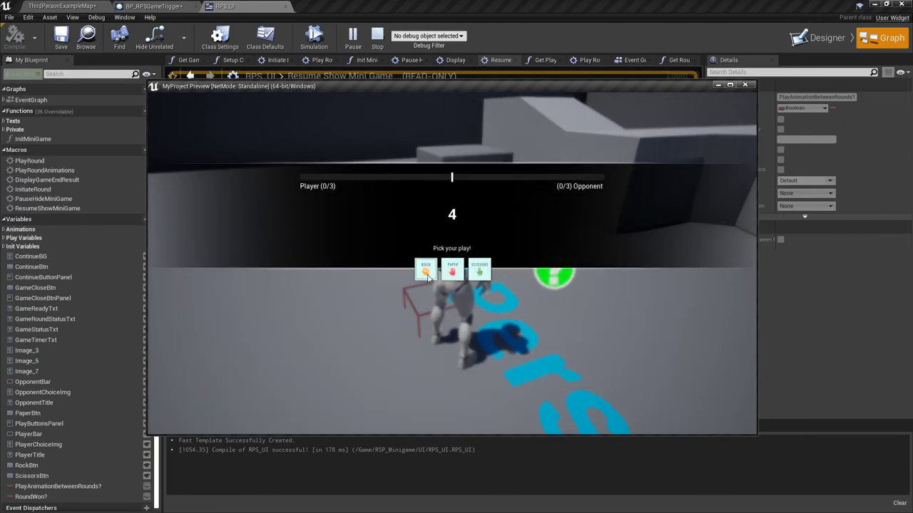
left_click(427, 276)
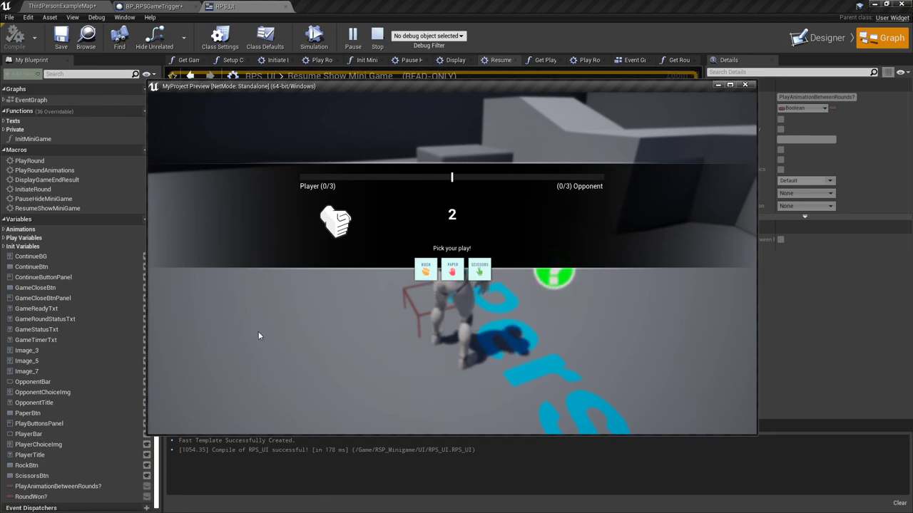